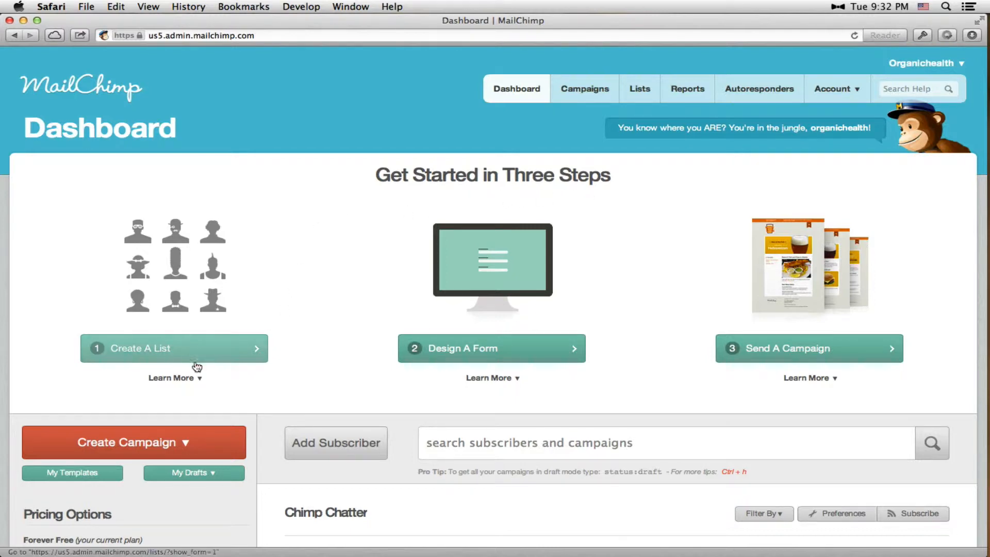
Start a new subscriber list and name it "Newsletter List"
click(146, 350)
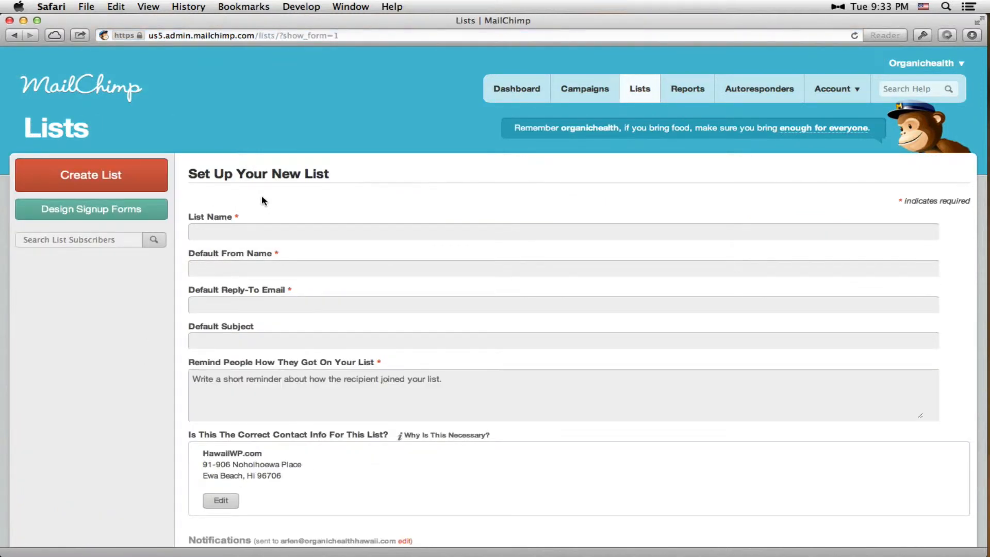
click(234, 237)
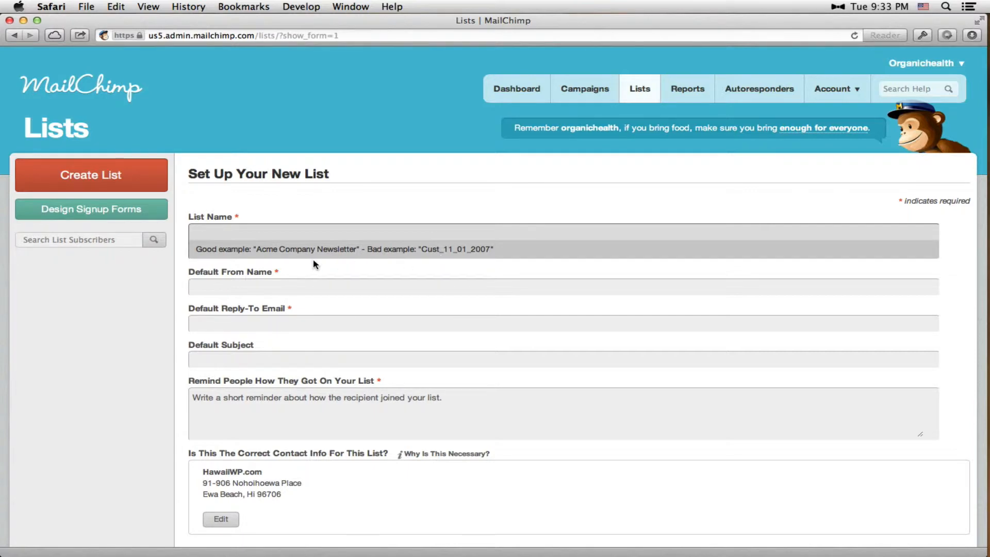
text(Newsletter List)
Set the list's default from name to "Me" and enter the sender's e-mail as the default reply-to address
click(282, 286)
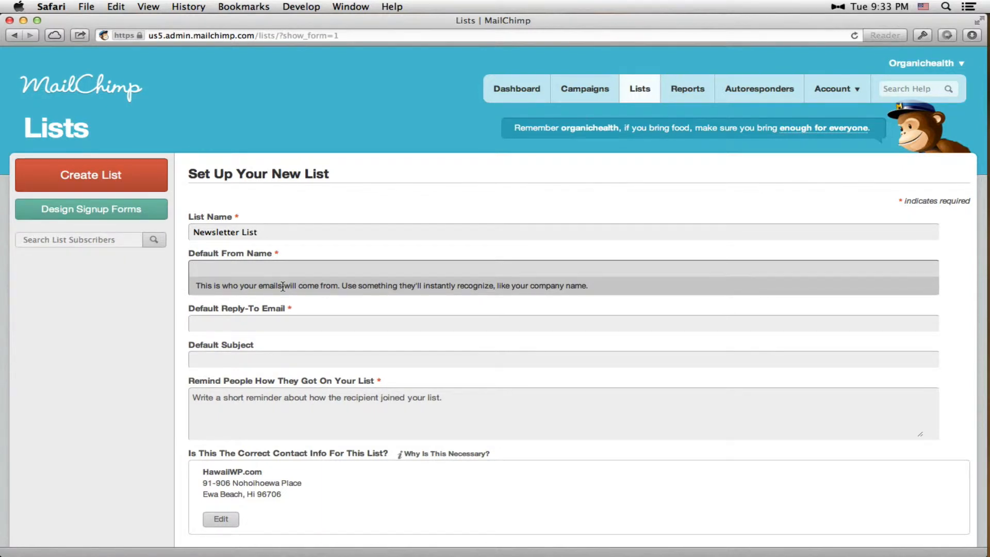
text(Me)
key(Tab)
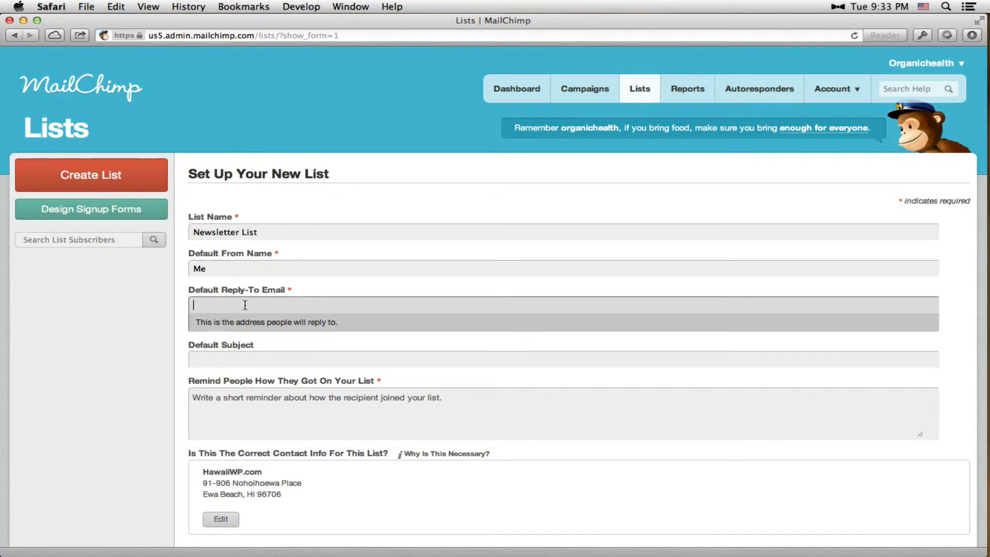
text(xe)
Set the list's default subject to "This Weeks Newsletter"
click(247, 358)
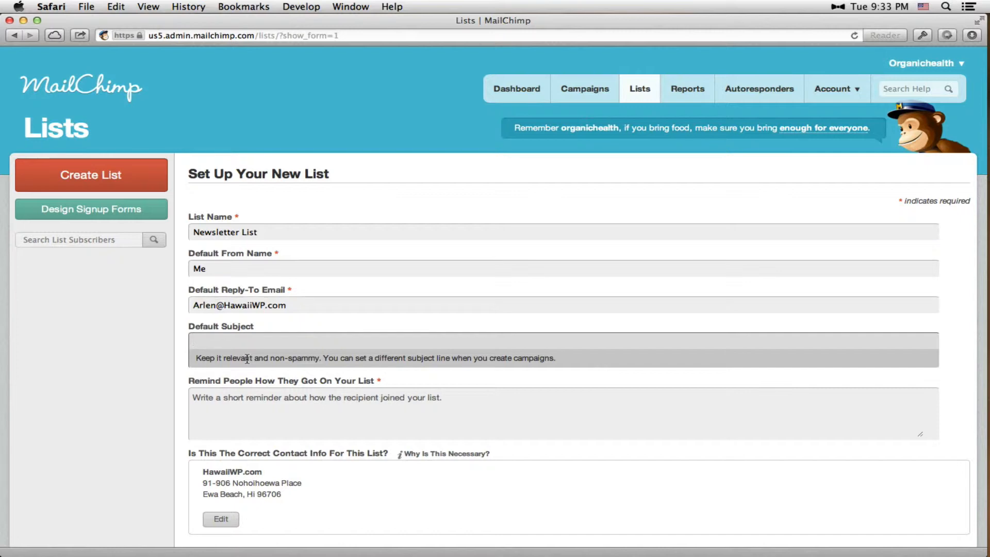
text(This Weeks Newsl)
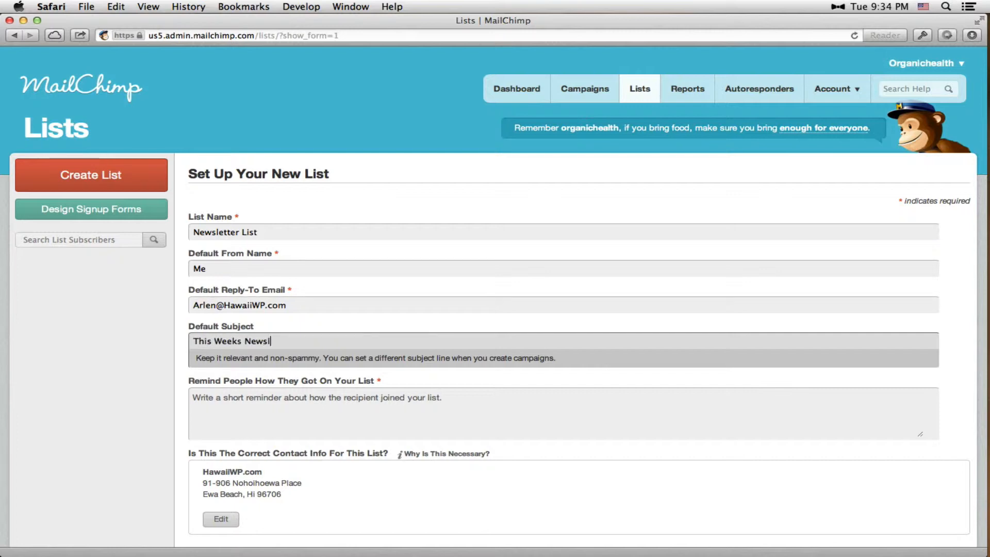
text(etter)
Enter "You signed up." as the reminder of how people got on the list
click(315, 397)
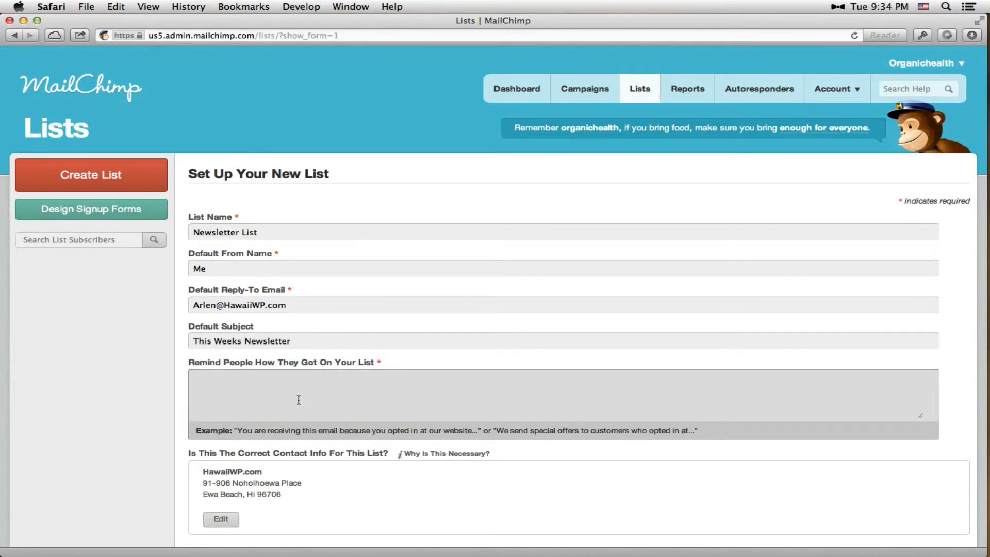
text(You signed up.)
Enable the Daily Summary notification for the new list and save the list
scroll(305, 400, down, 3)
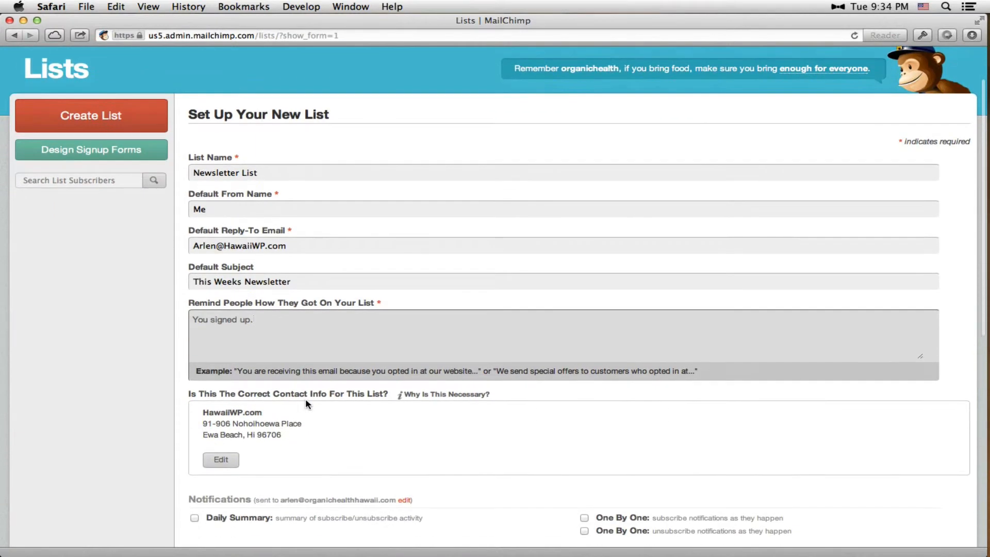
scroll(306, 400, down, 5)
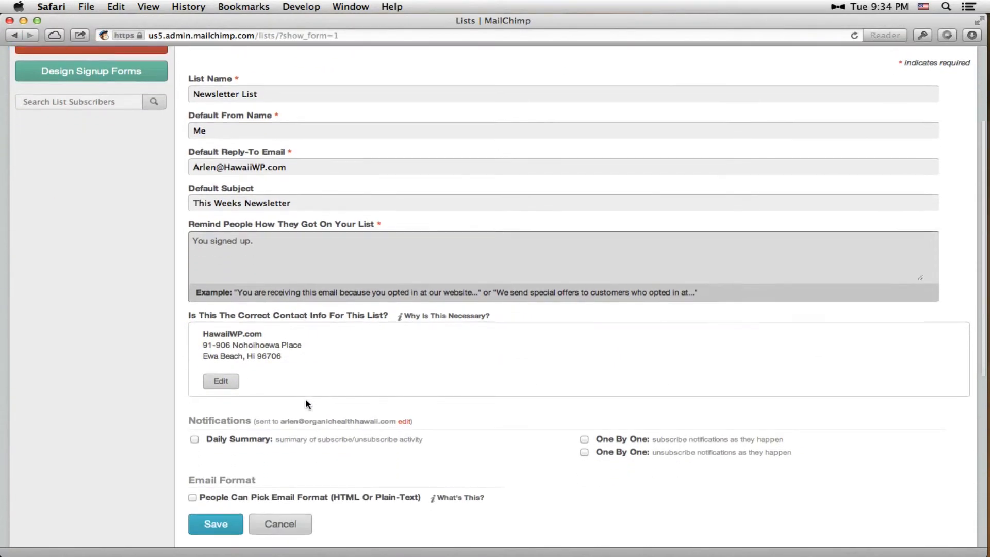
scroll(306, 400, down, 3)
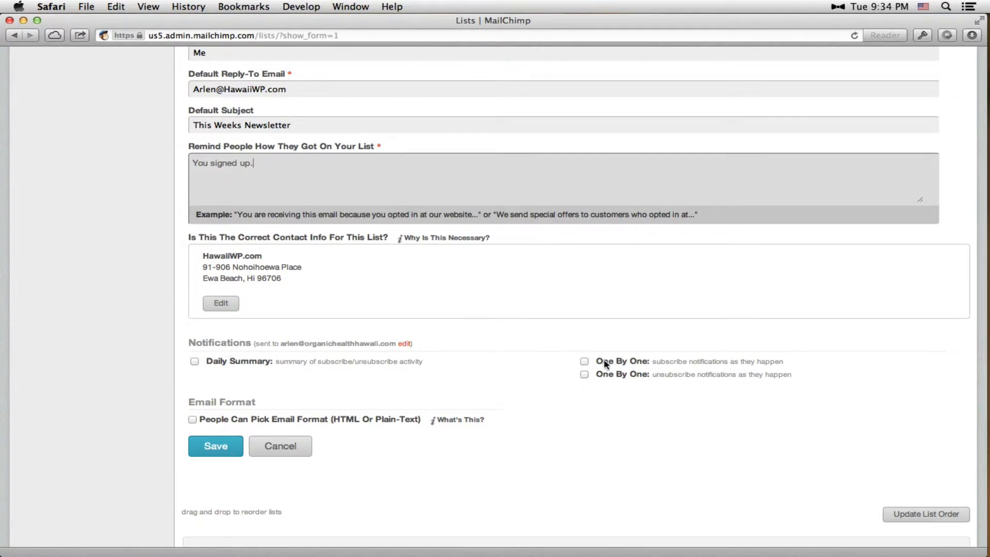
click(194, 361)
click(194, 343)
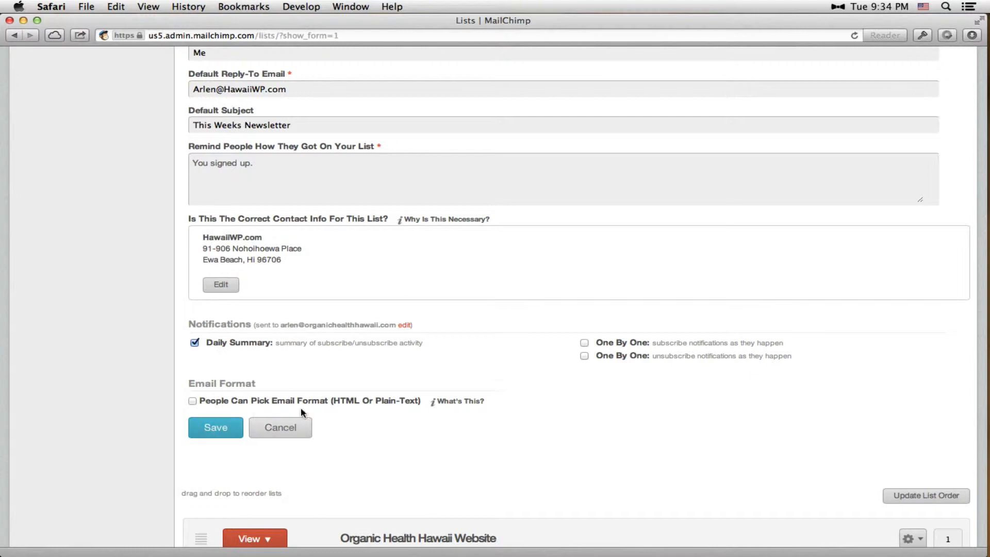
click(216, 436)
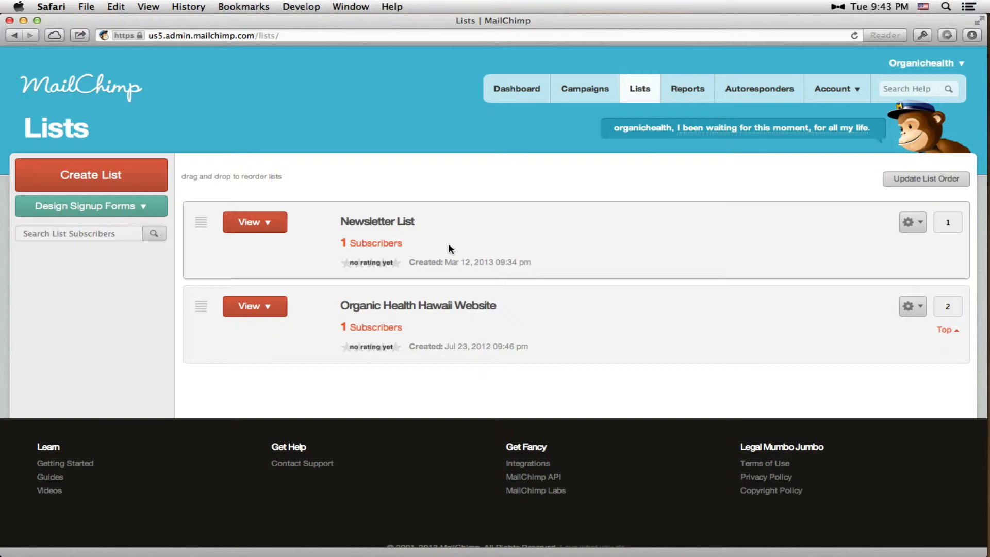
Start a new campaign from the dashboard with Newsletter List as its recipients and continue to the campaign setup
click(487, 193)
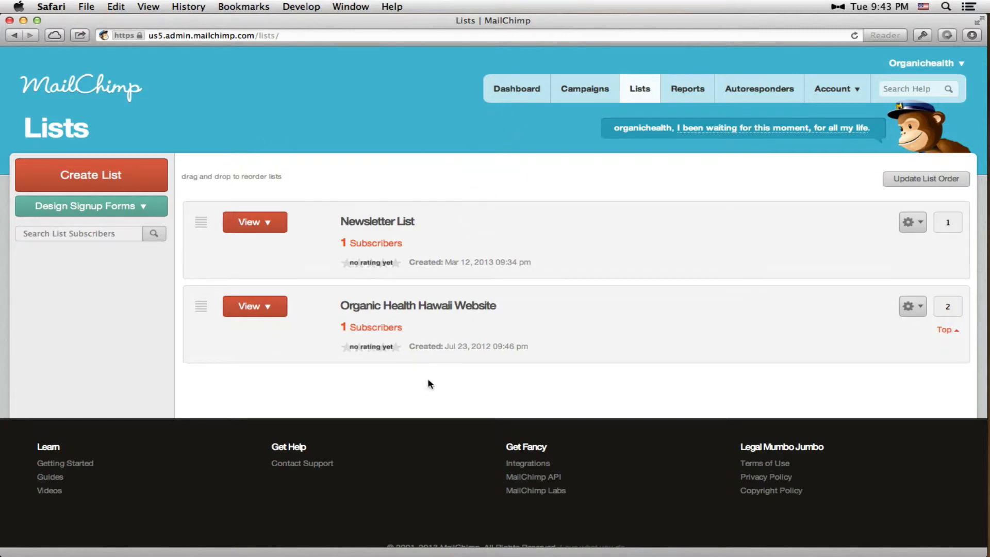
click(513, 91)
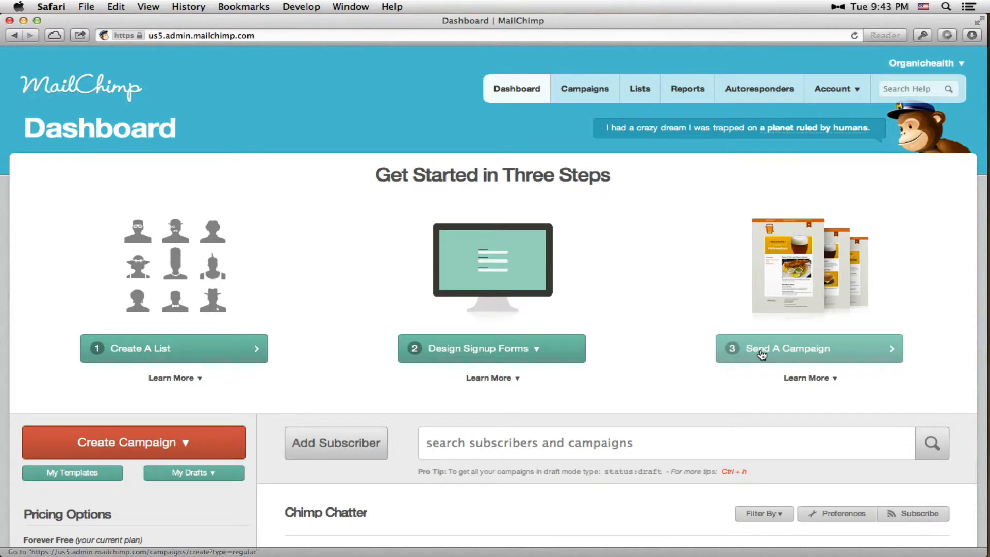
click(807, 347)
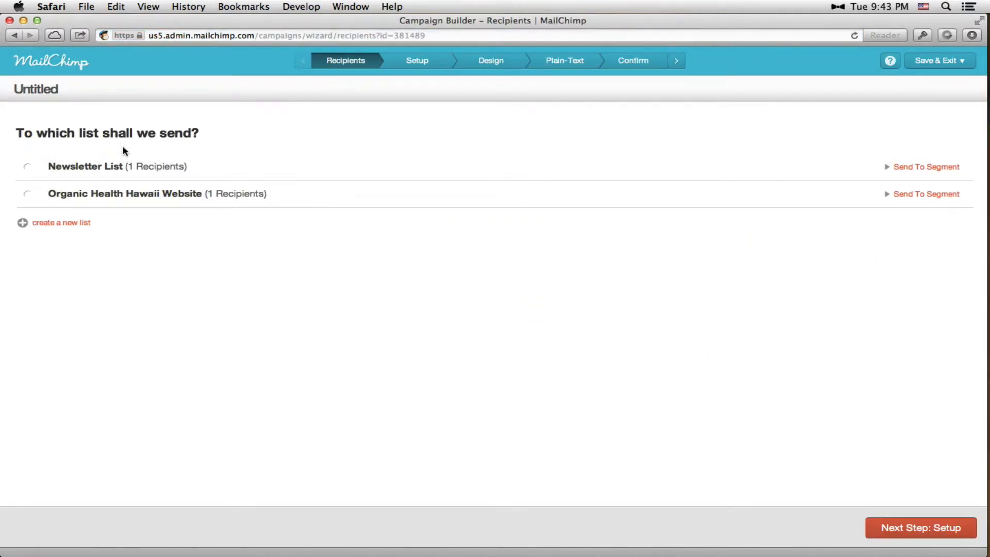
click(28, 167)
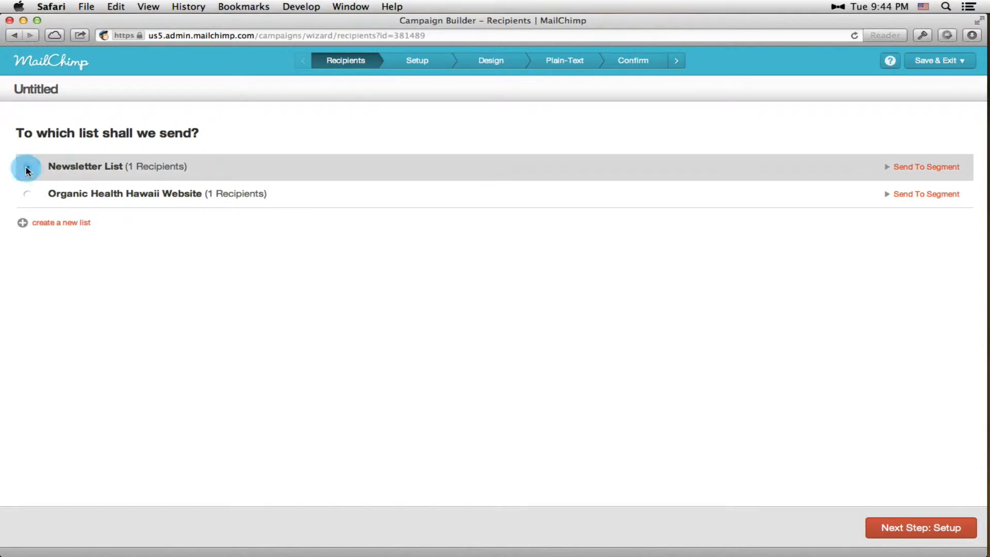
click(942, 530)
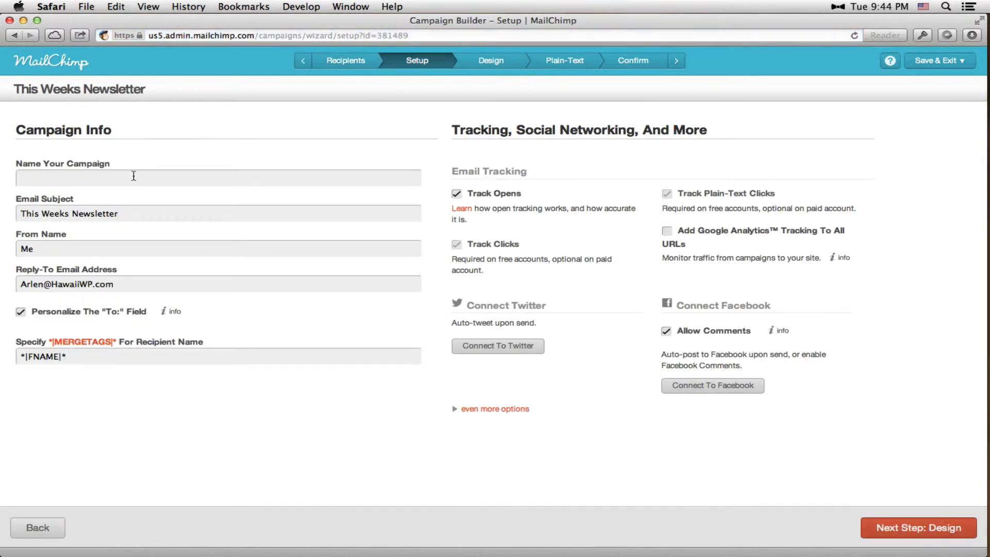
Name the campaign "Whatever" and extend its email subject to "This Weeks Newsletter: TV news"
click(133, 175)
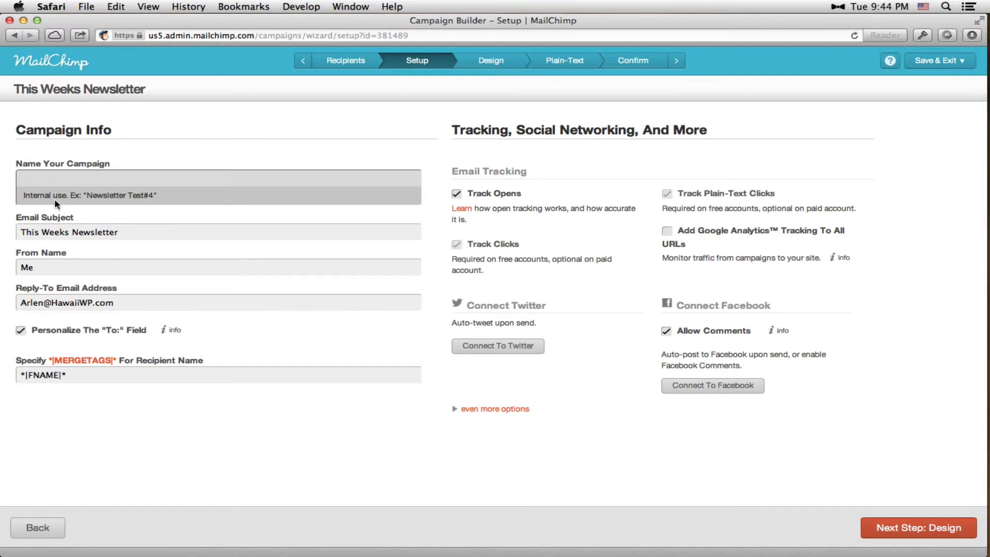
text(Whatever)
click(108, 228)
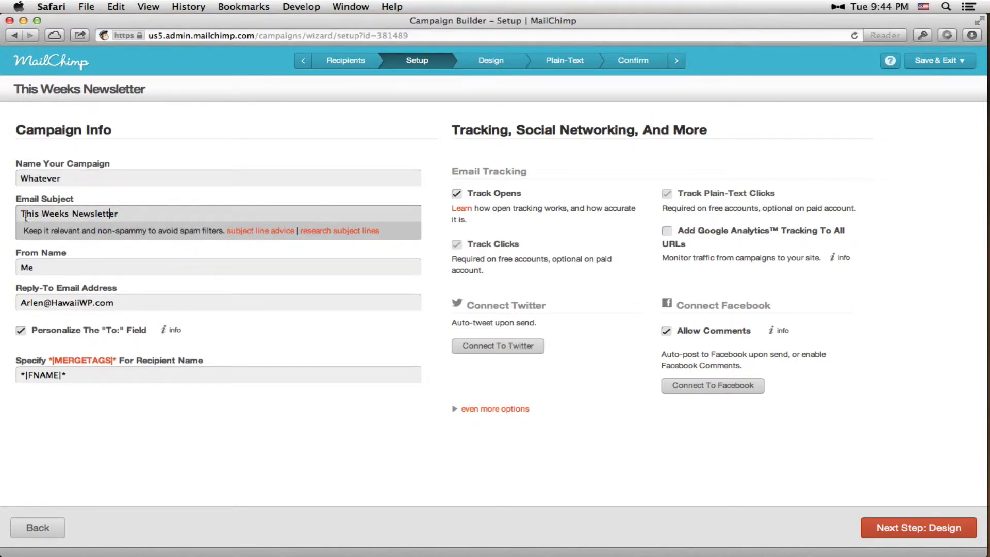
click(134, 211)
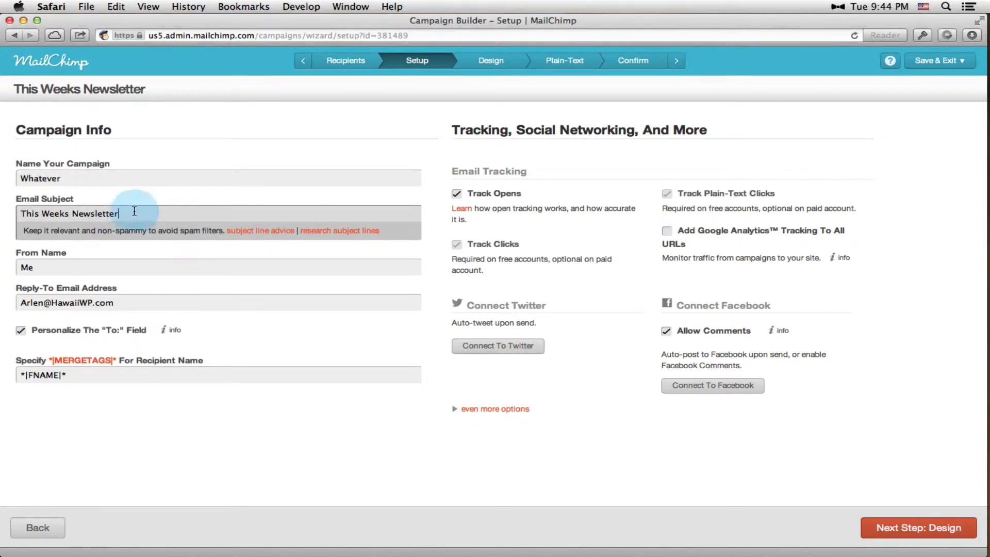
text(: )
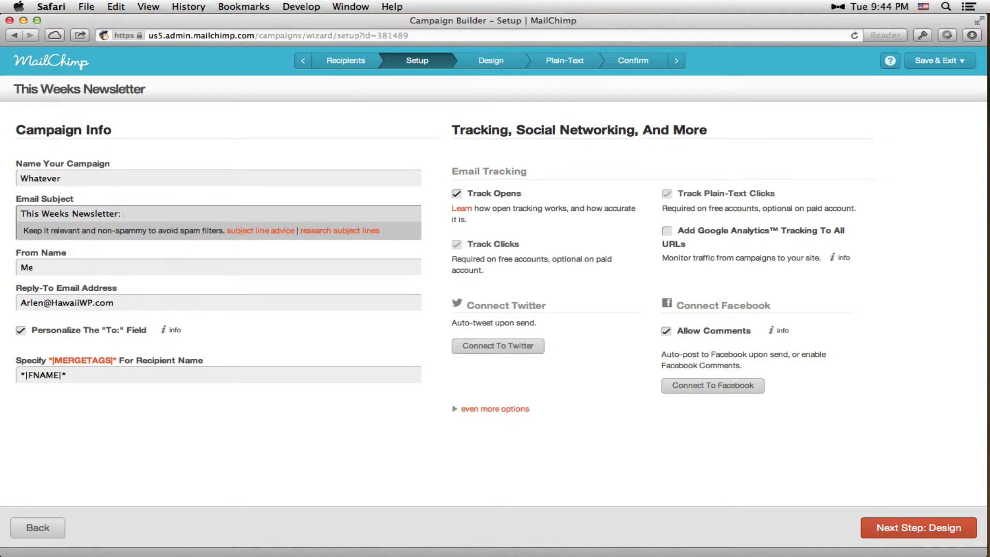
text(TV news)
Turn off personalization of the "To:" field and continue to the campaign's design stage
click(79, 375)
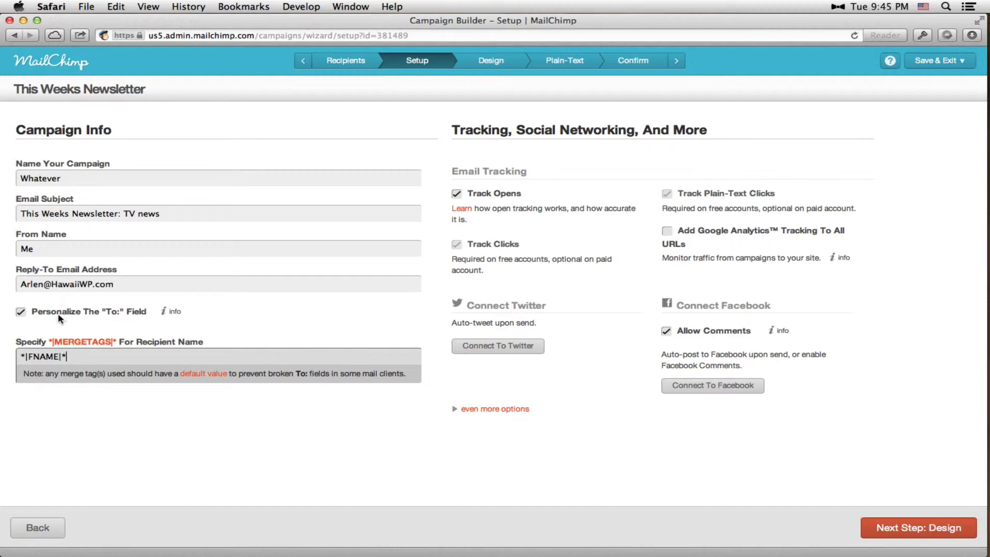
click(21, 311)
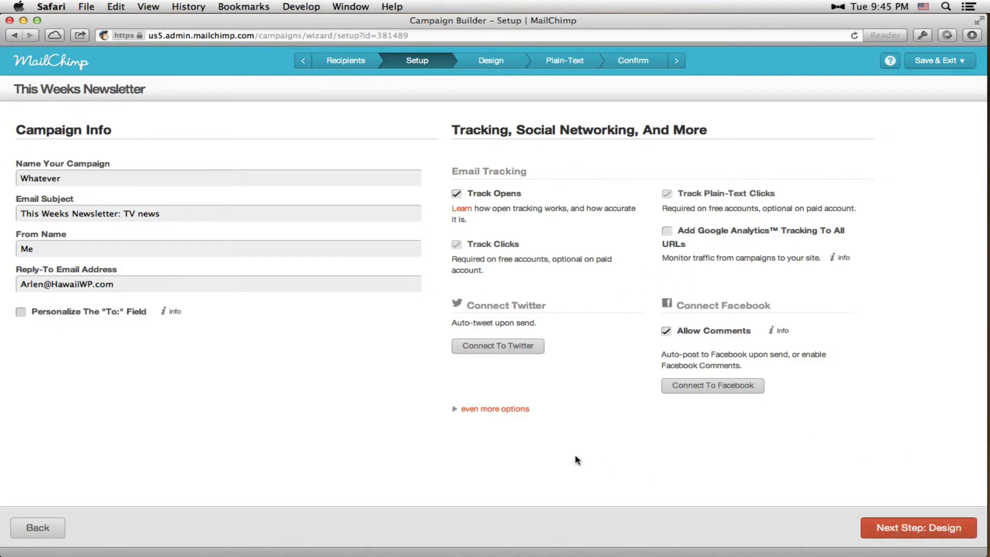
click(914, 531)
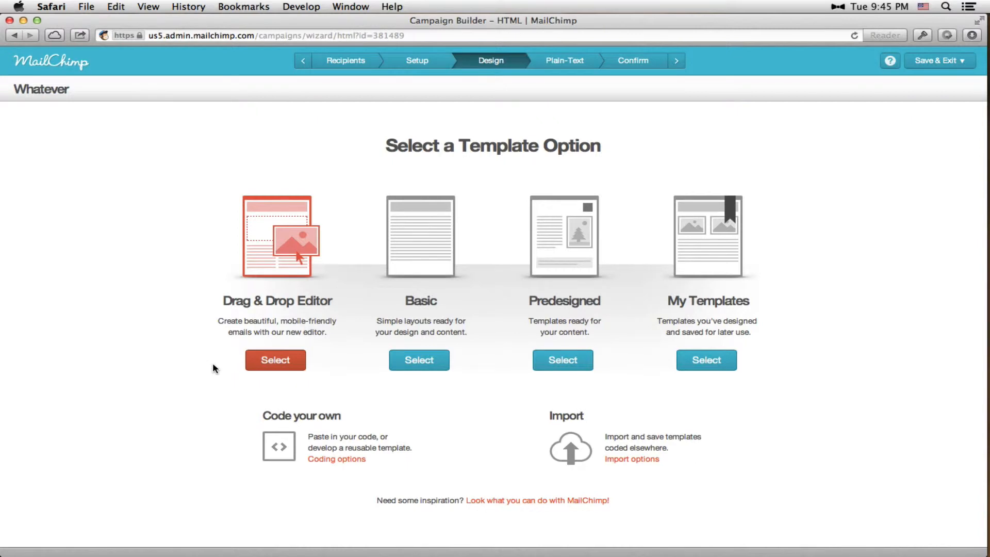
Choose the new Drag & Drop Editor (Beta), then preview and select the 1 Column basic template
click(274, 362)
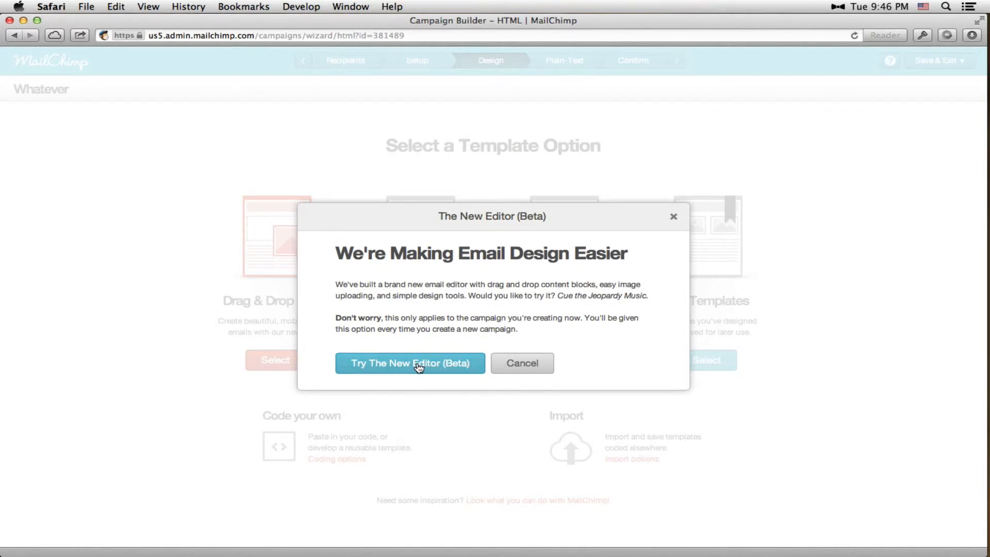
click(418, 365)
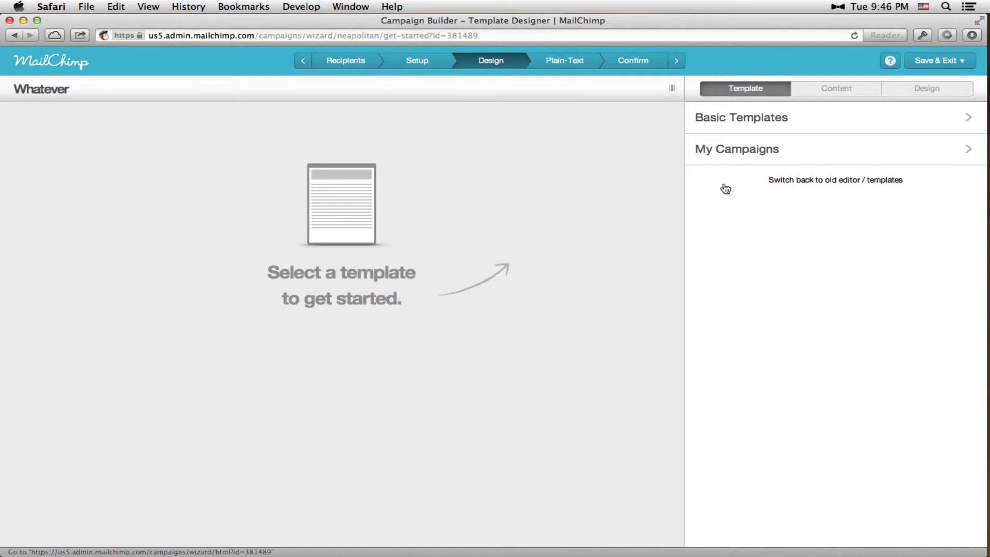
click(734, 126)
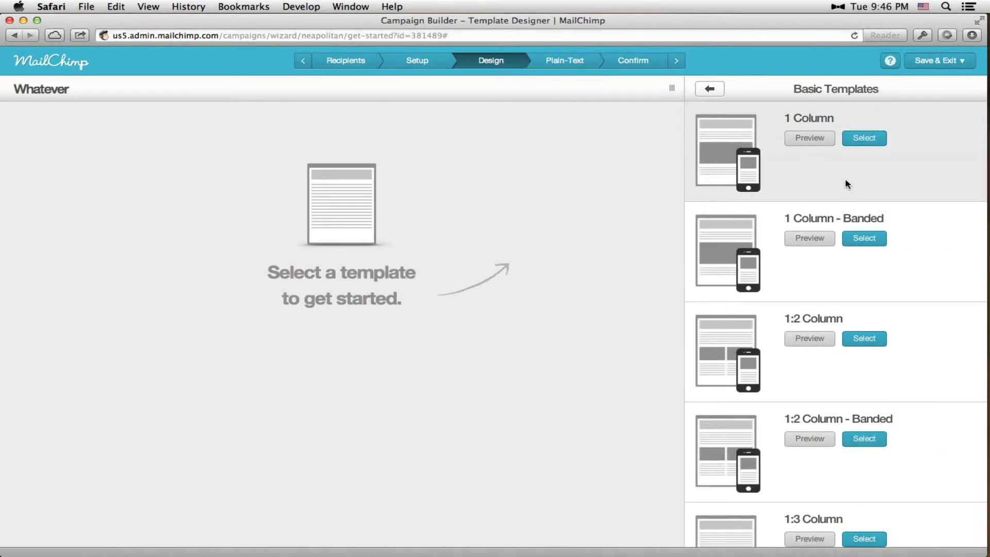
click(811, 139)
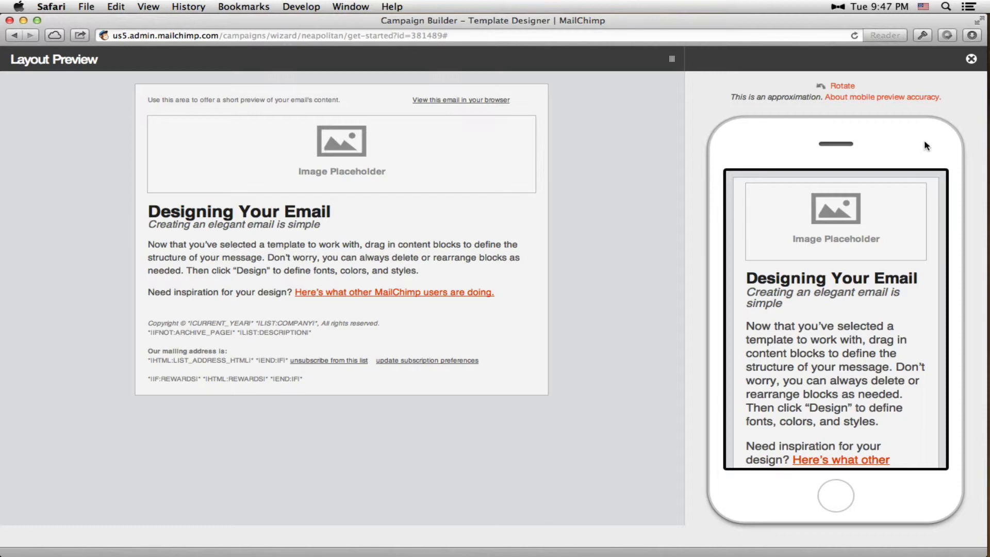
click(971, 60)
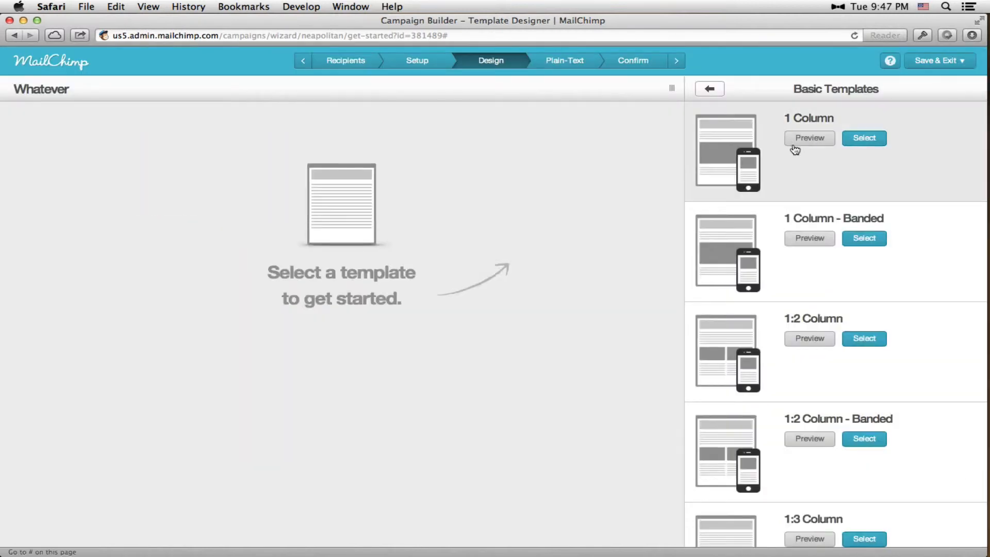
click(871, 140)
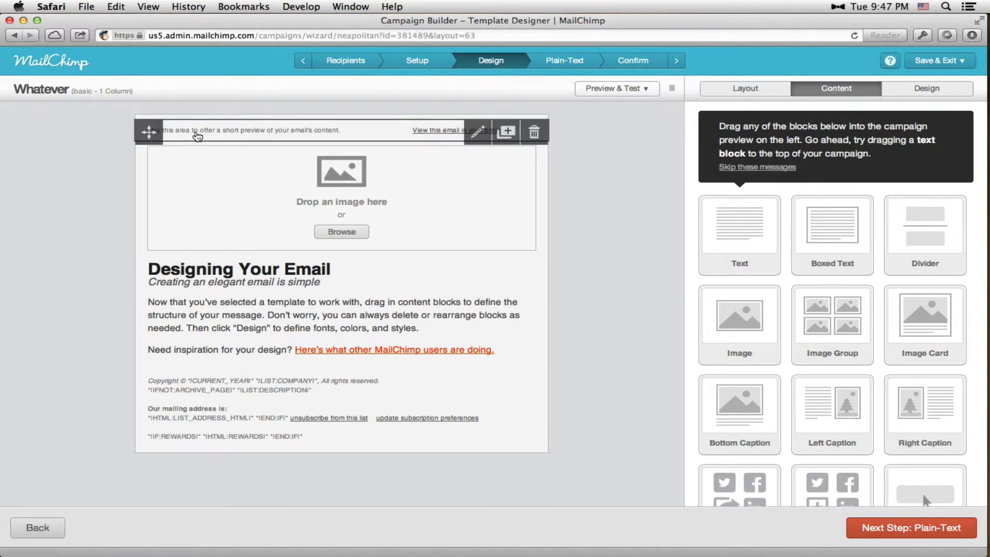
Open the short preview text block above the header image to examine its editable content
click(184, 132)
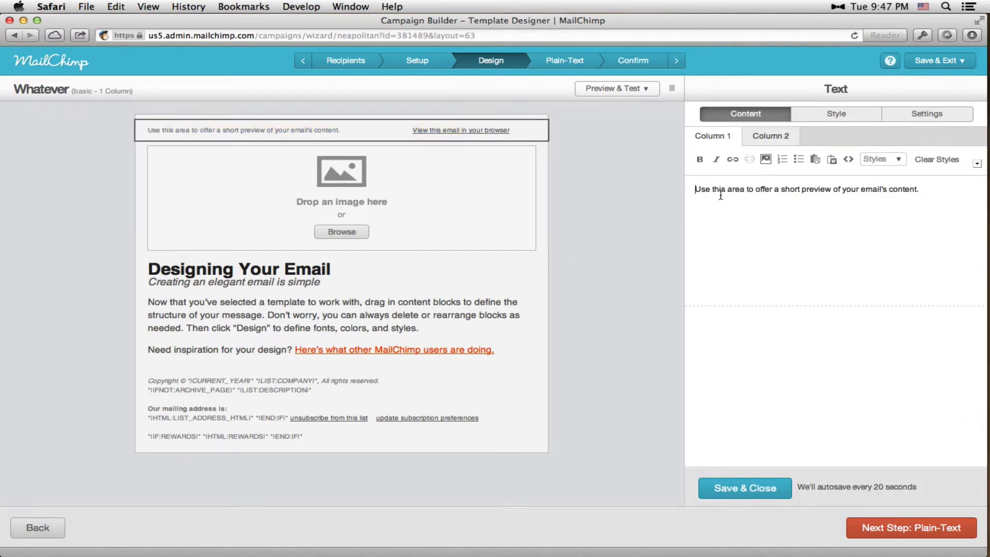
click(453, 131)
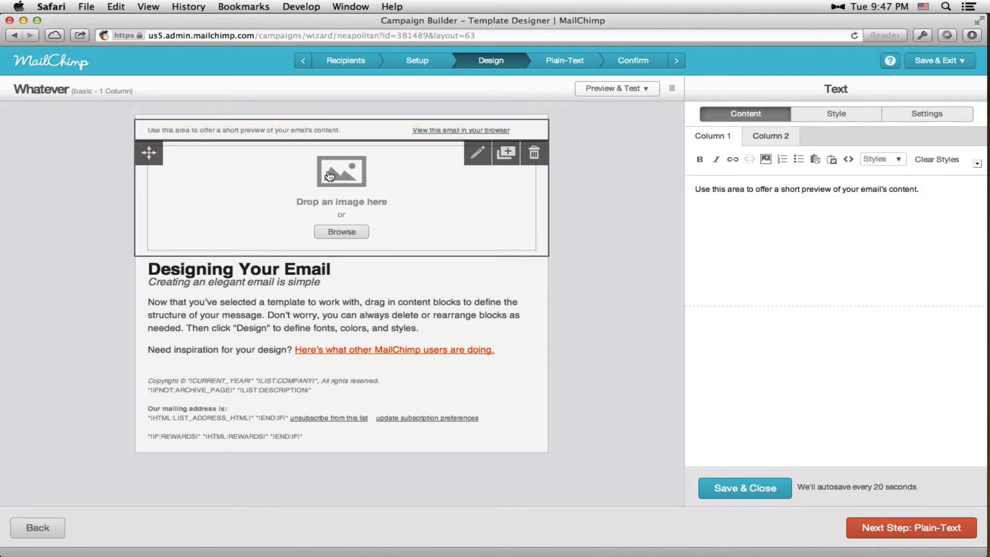
Fill the header image block with HawaiiWP-email-header.jpg from the ScreenCast Assets folder in Finder
click(303, 204)
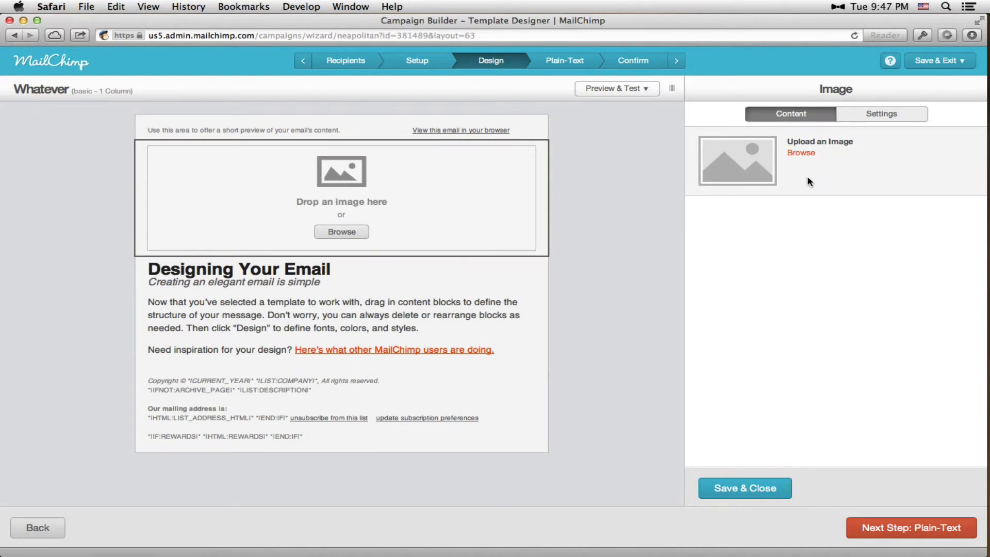
click(884, 111)
click(803, 114)
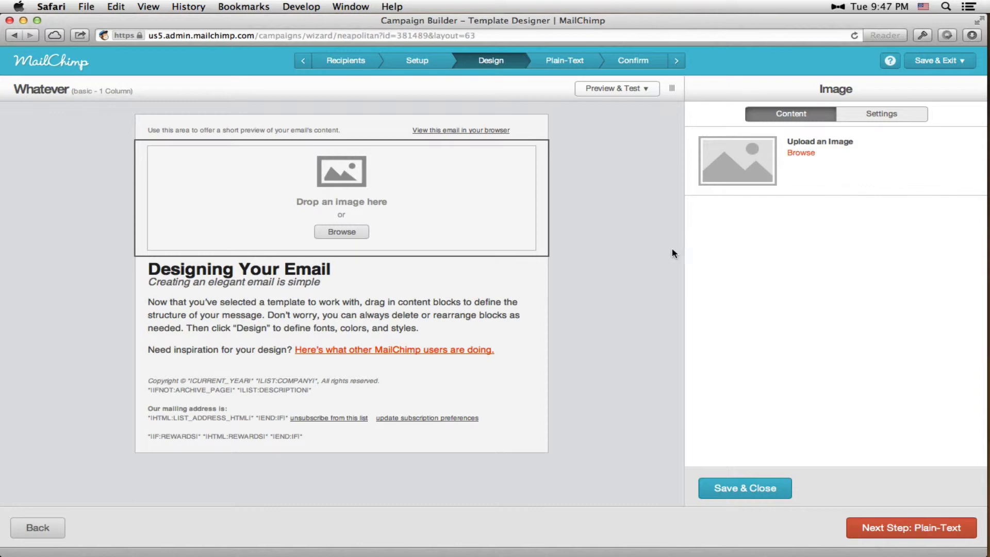
click(965, 165)
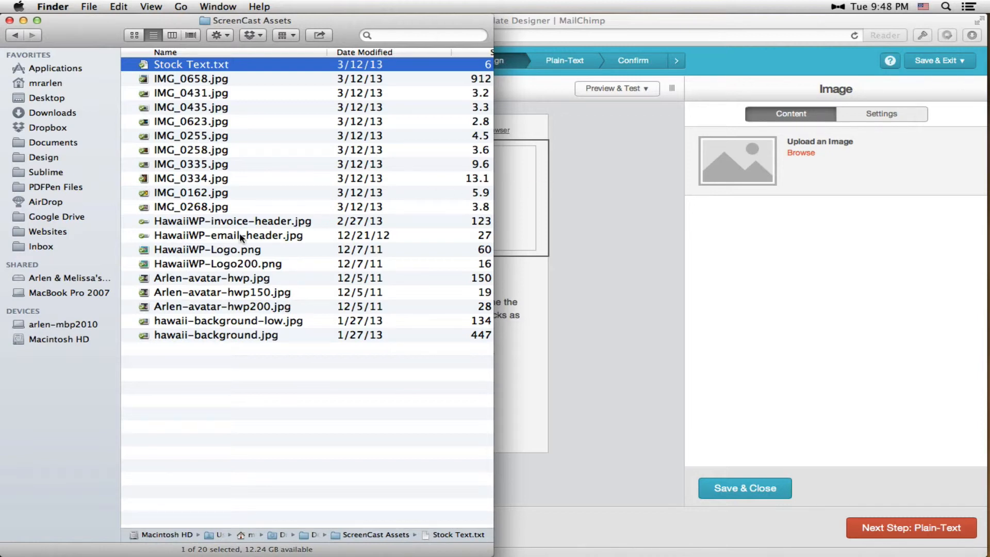
drag(239, 233, 515, 205)
click(558, 203)
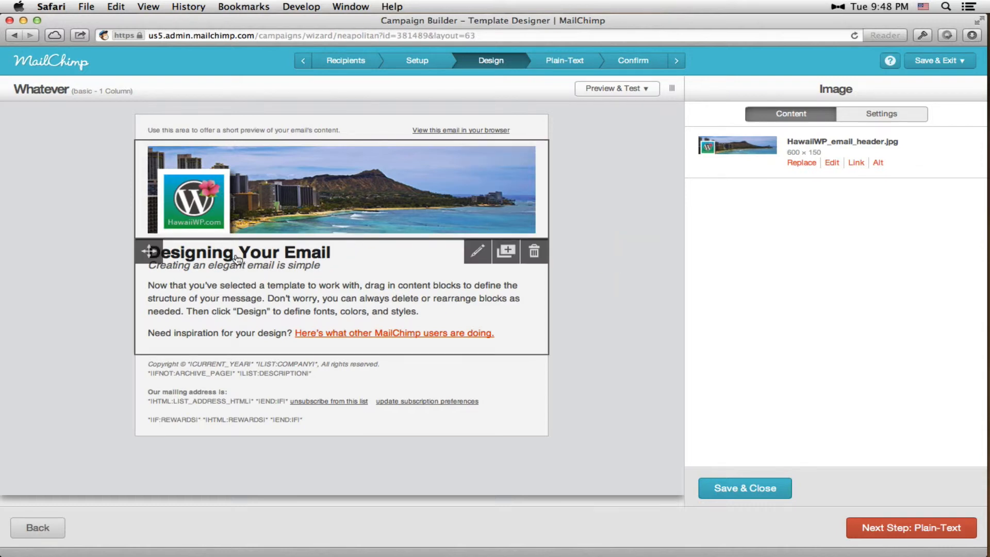
Replace the "Designing Your Email" heading of the body text block with "Today's Tip"
click(219, 258)
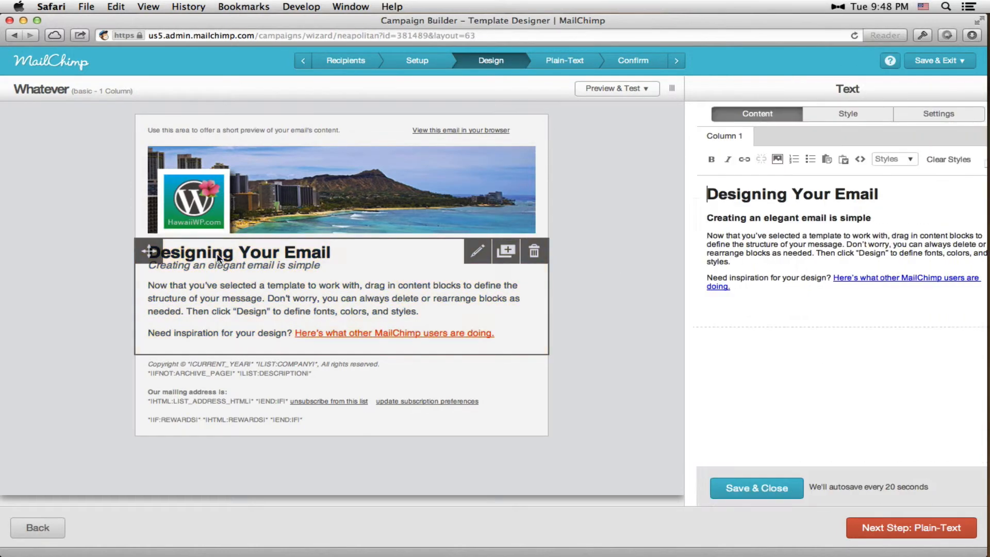
drag(696, 194, 870, 196)
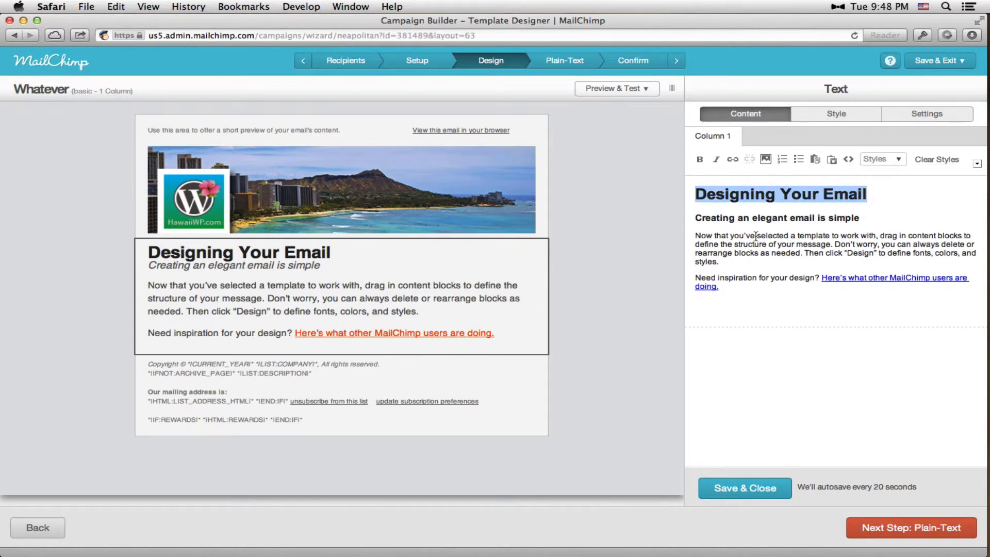
text(Todauy)
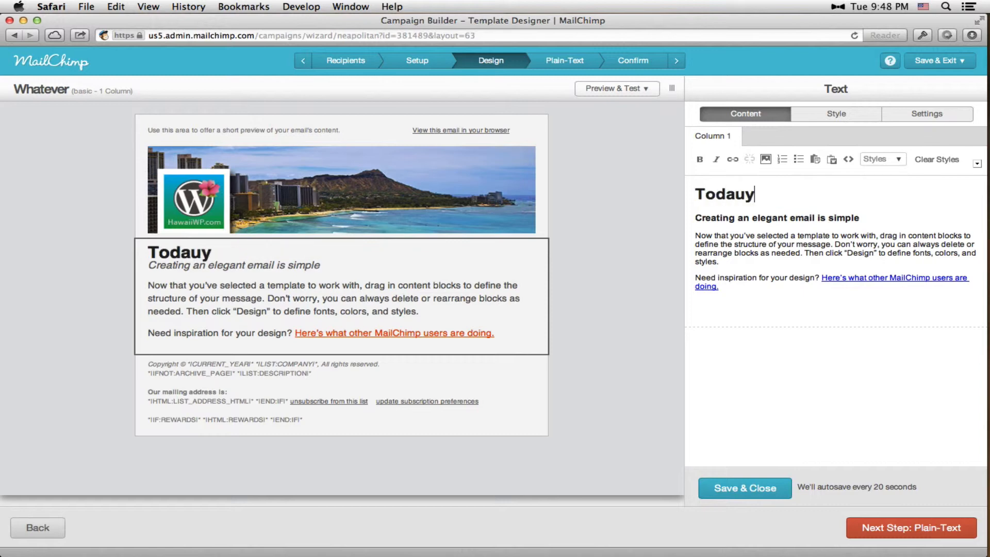
key(BackSpace)
key(BackSpace)
text(y's Tip)
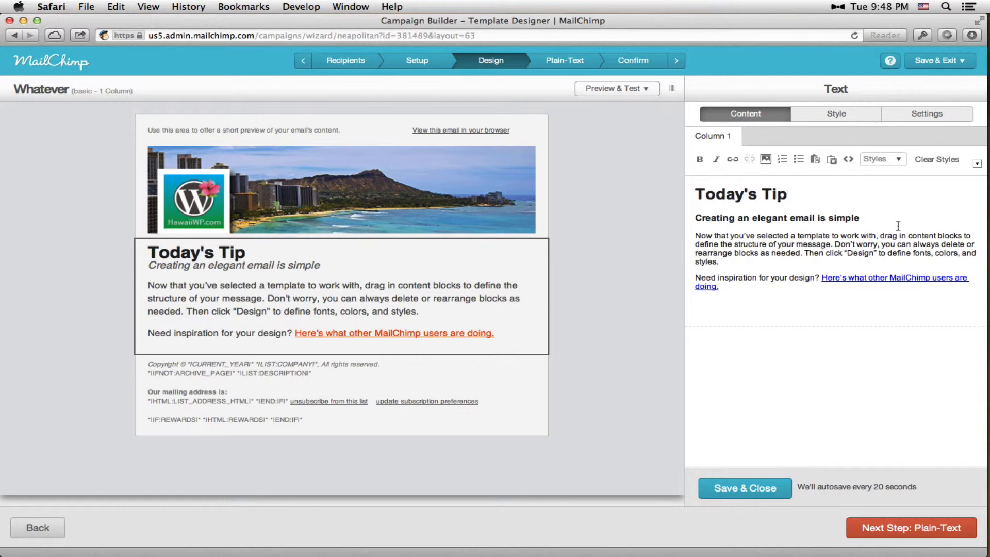
click(783, 220)
drag(690, 218, 859, 217)
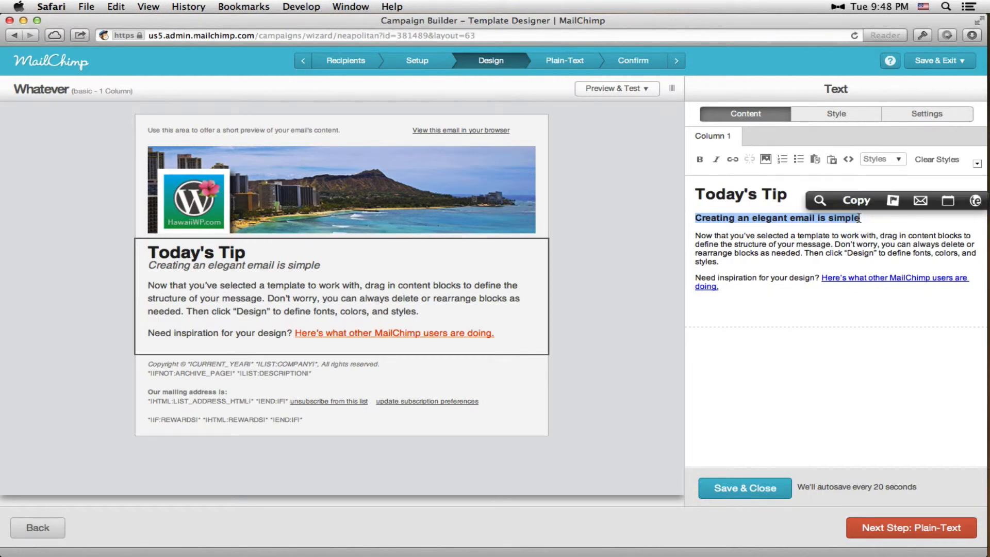
click(749, 240)
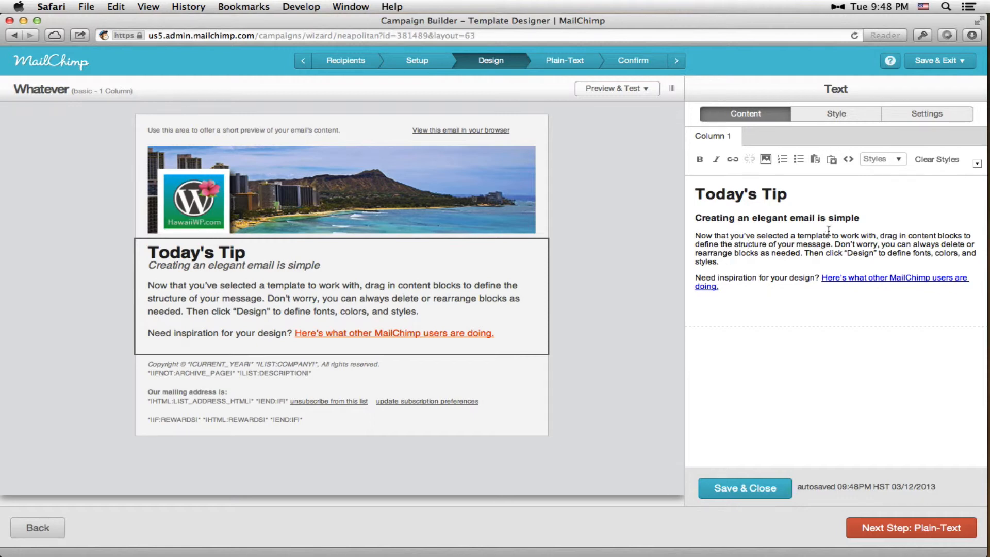
Copy the first two paragraphs of Stock Text.txt from TextEdit and replace the first body paragraph under the subheading with them
click(967, 196)
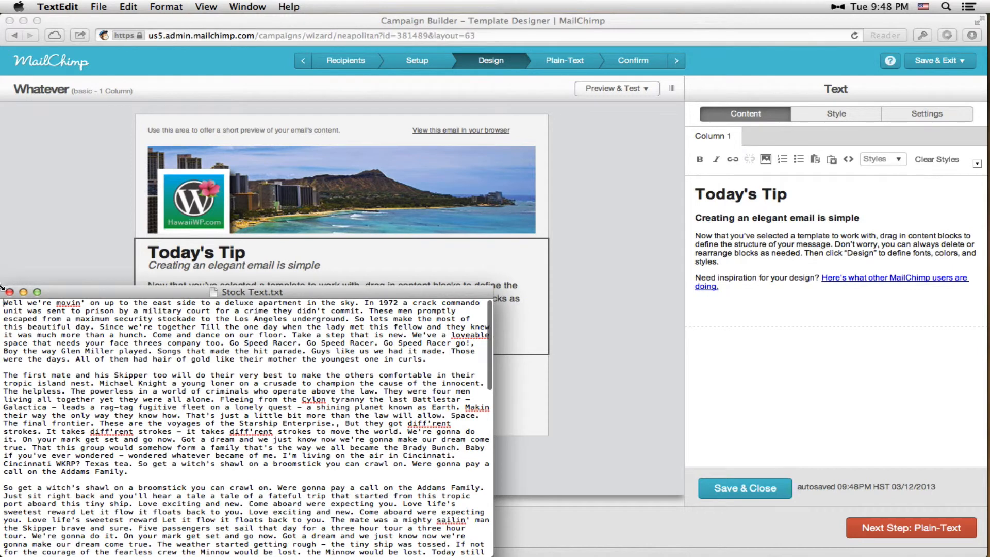
drag(3, 302, 135, 470)
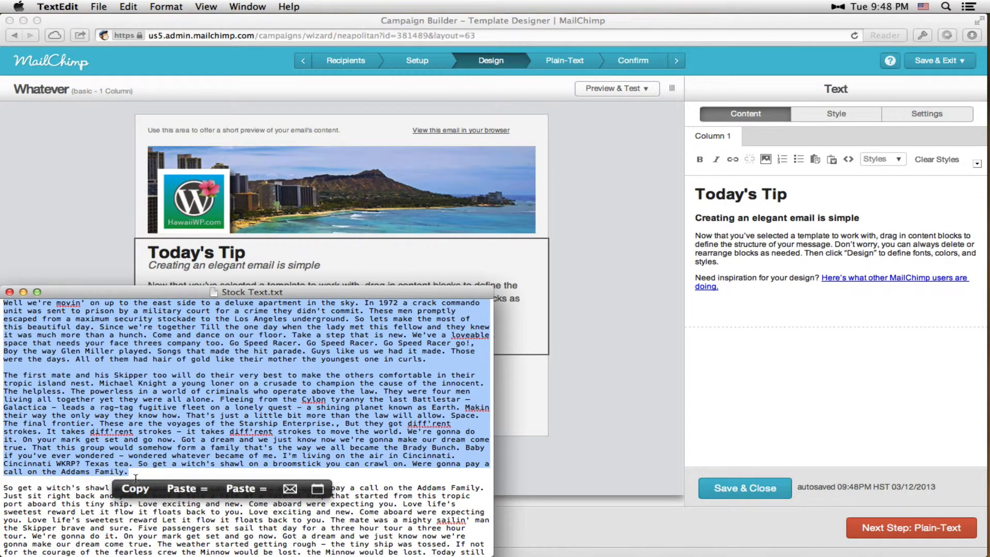
click(136, 484)
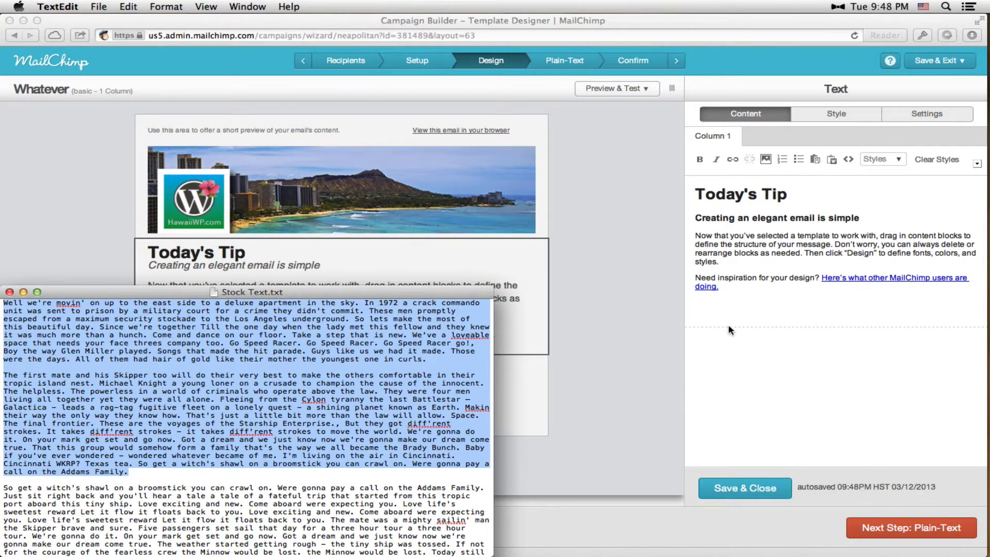
click(725, 258)
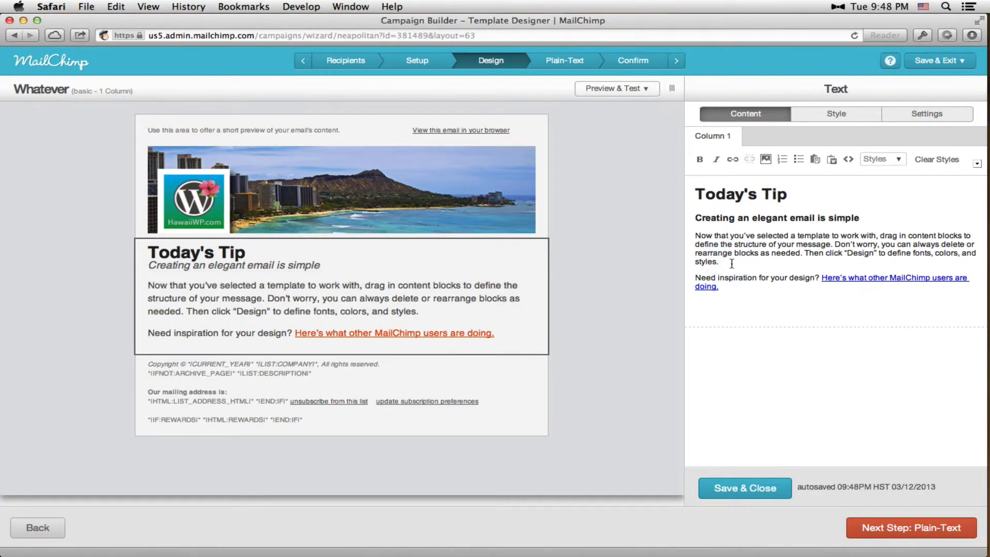
drag(729, 265, 685, 233)
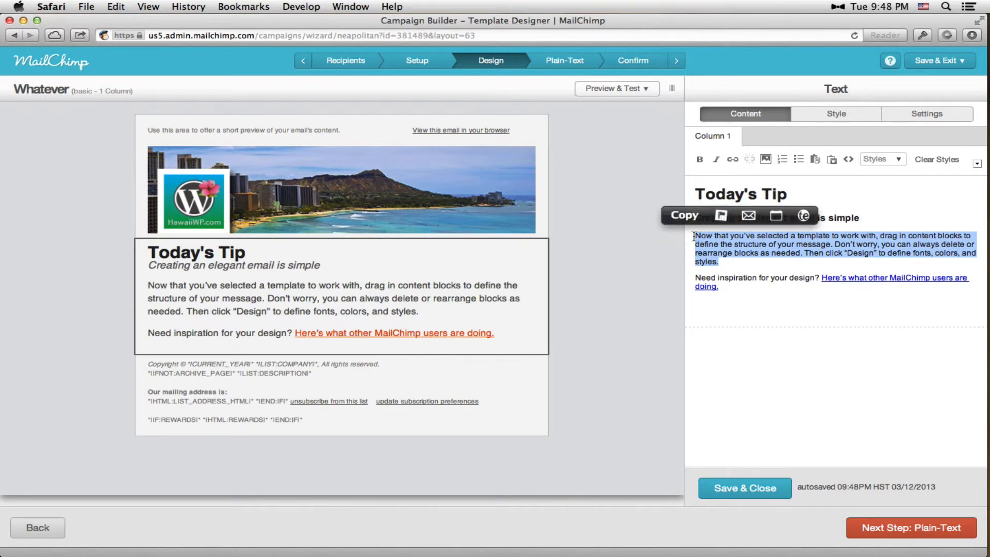
key(BackSpace)
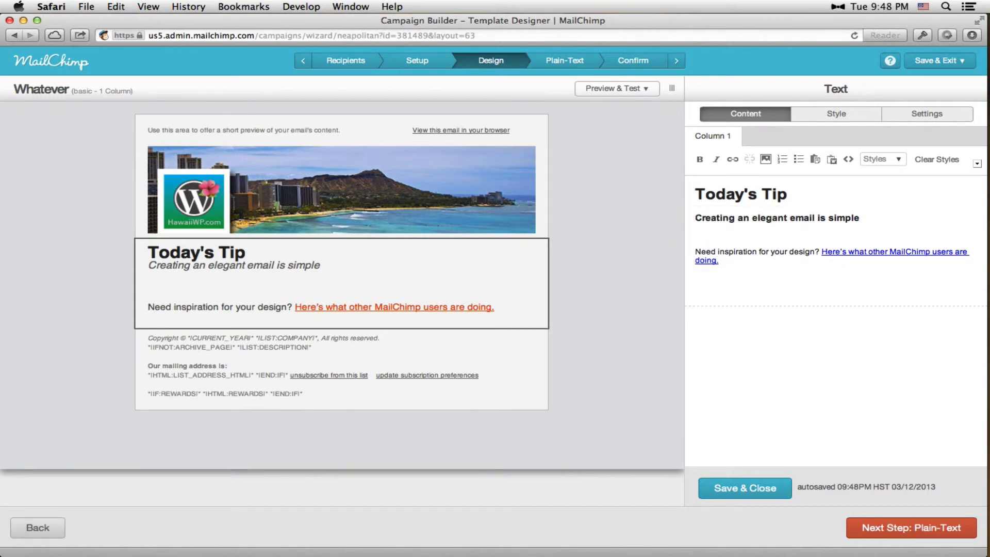
key(super+v)
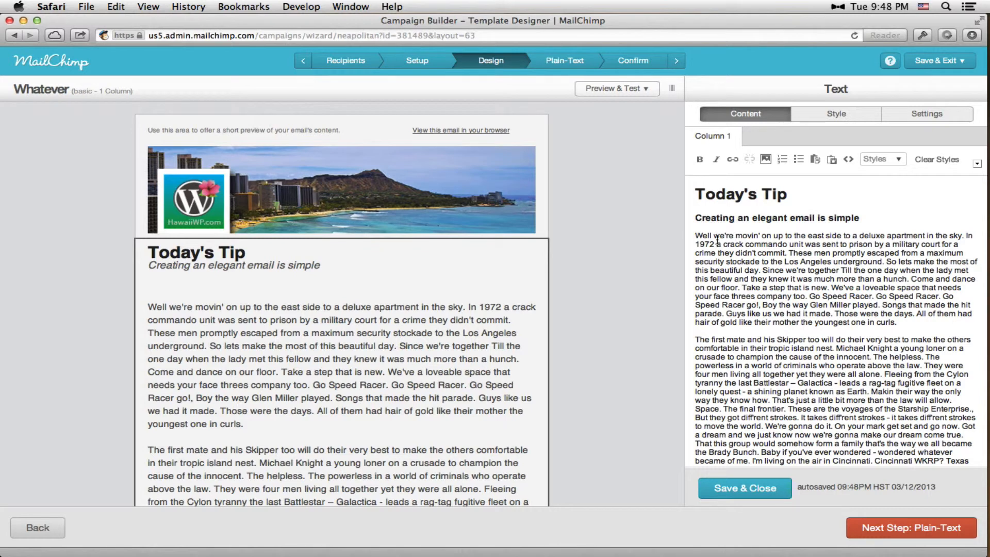
double_click(702, 234)
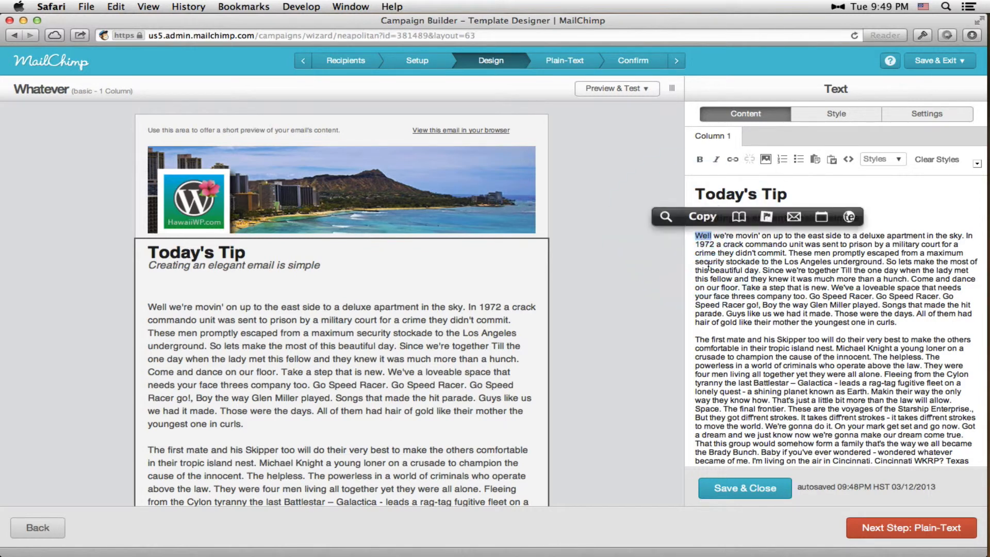
click(724, 289)
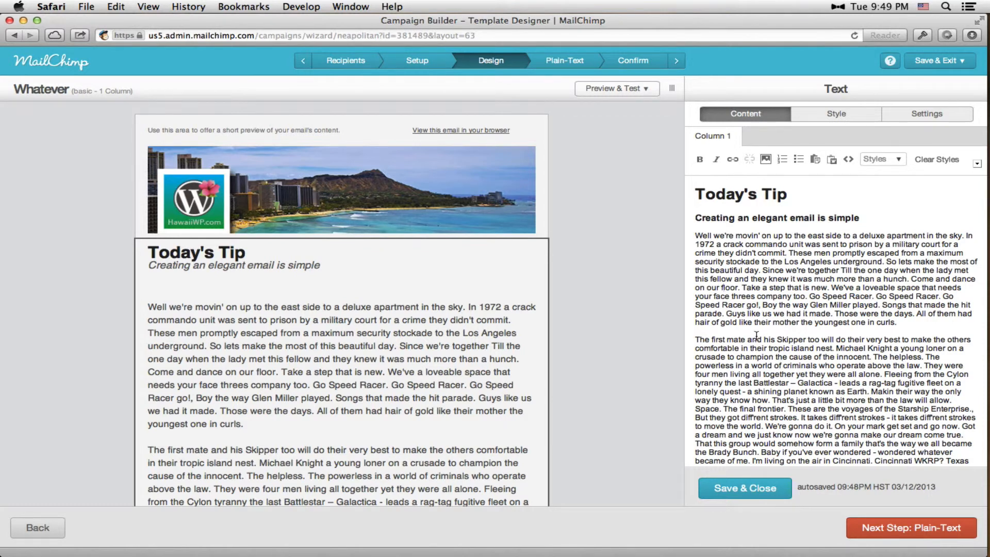
scroll(756, 335, down, 3)
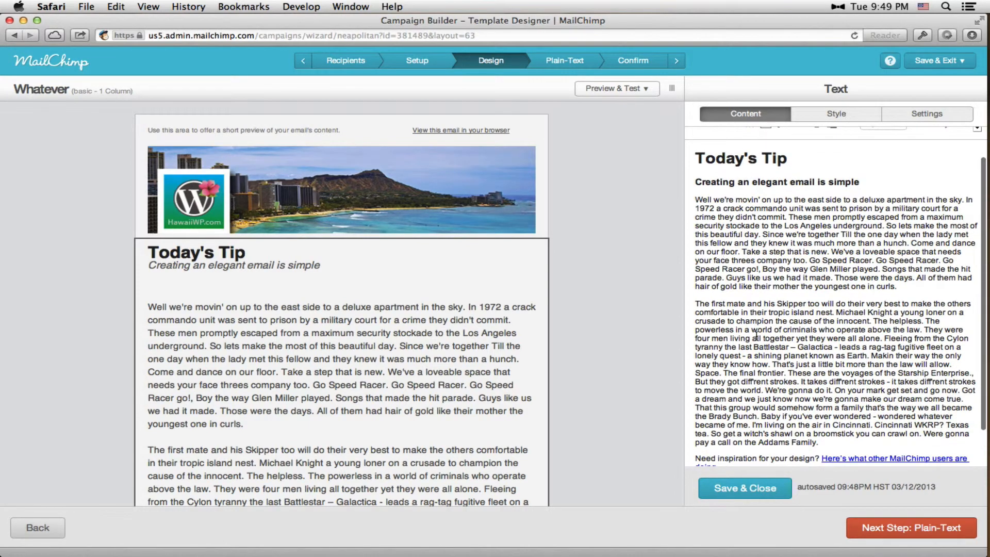
scroll(756, 335, down, 2)
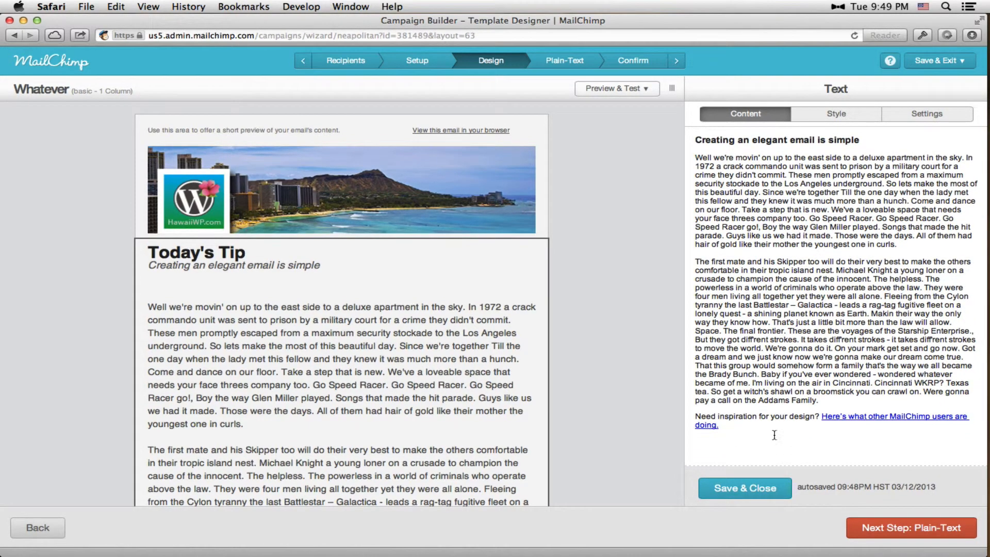
scroll(784, 405, up, 5)
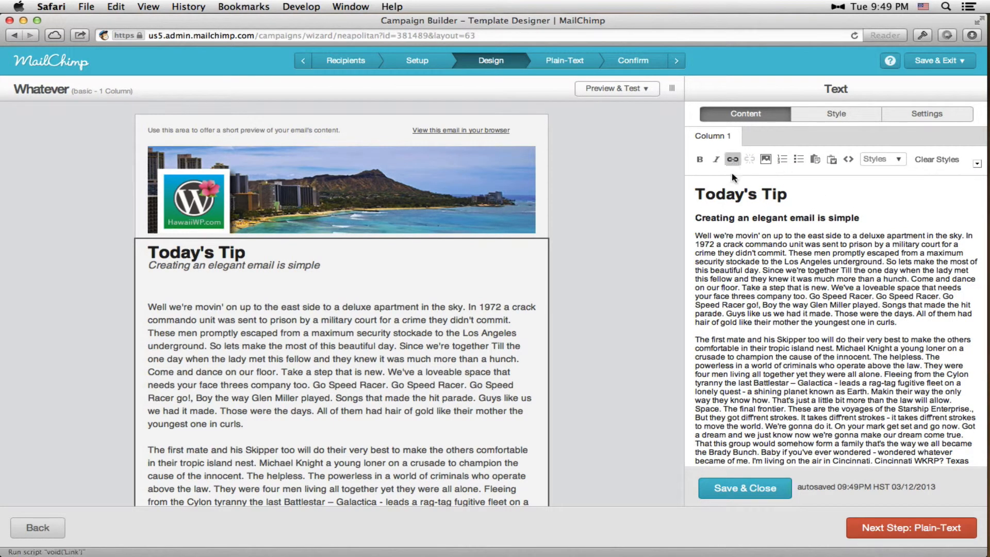
Open the link settings for the body phrase "Take a step that is new" to examine the link options, and close them without inserting
drag(745, 289, 825, 284)
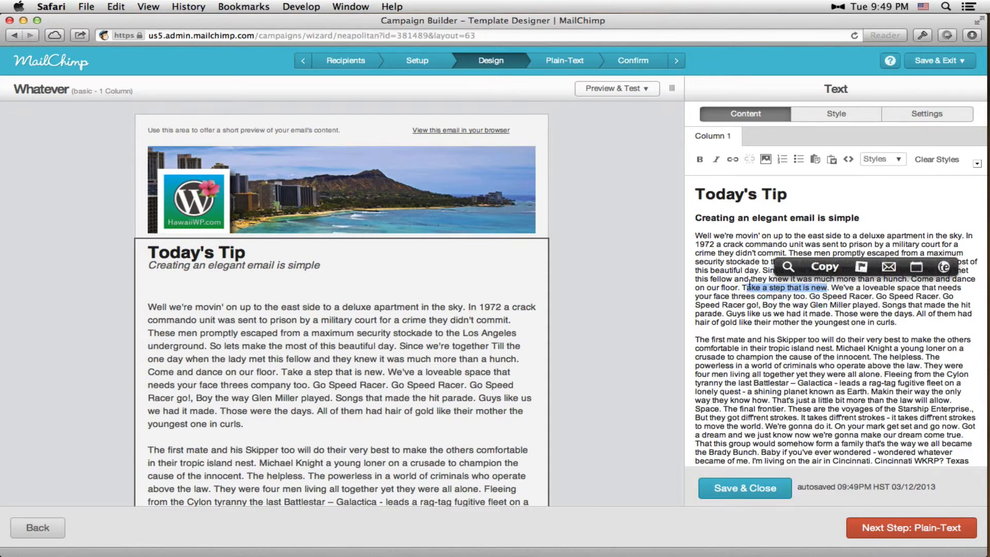
drag(741, 287, 820, 287)
click(731, 158)
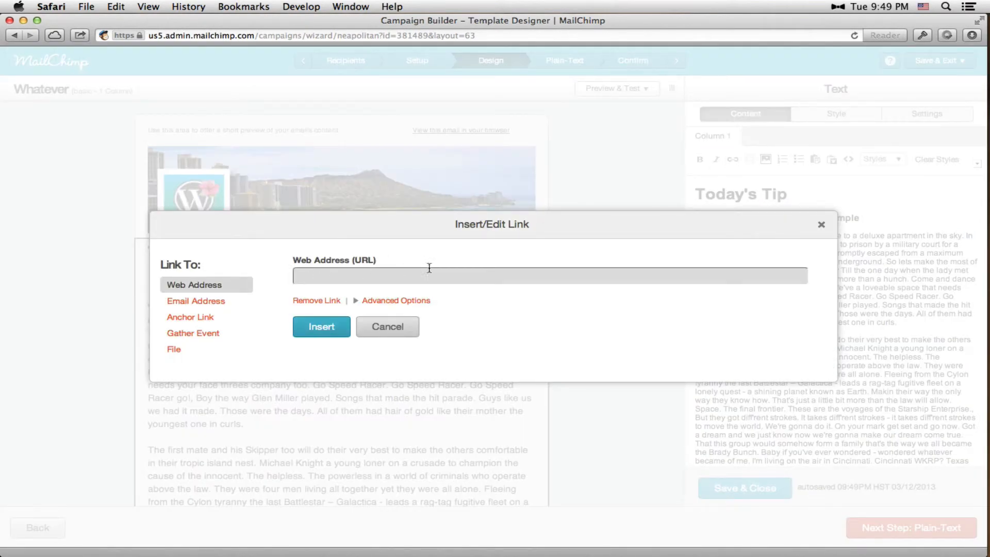
click(821, 225)
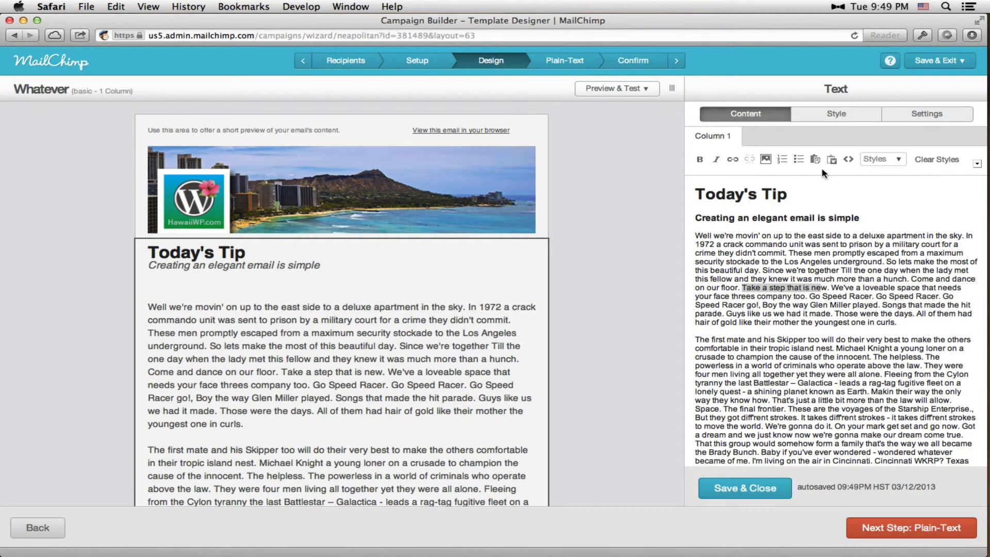
click(775, 418)
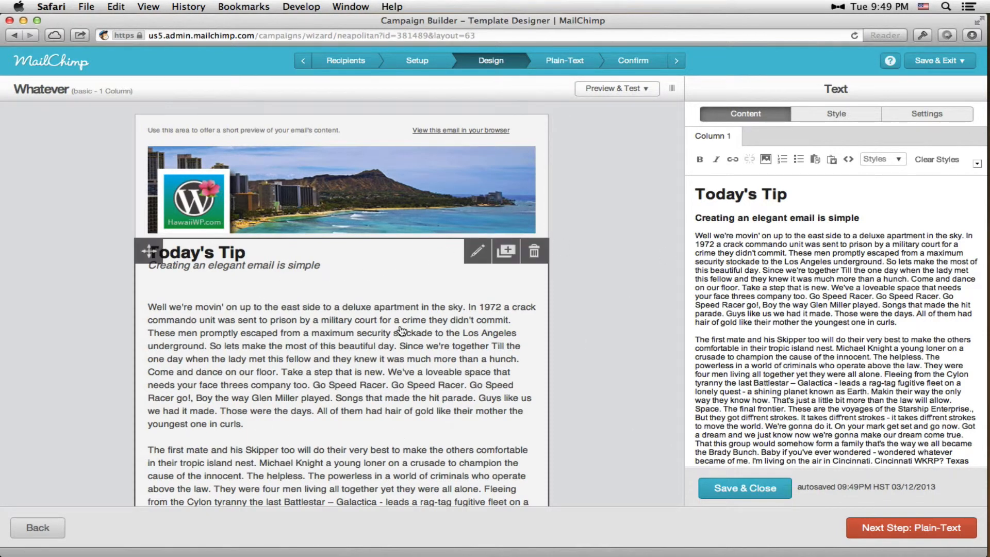
Save the body text block and add a Left Caption block between it and the footer
click(746, 489)
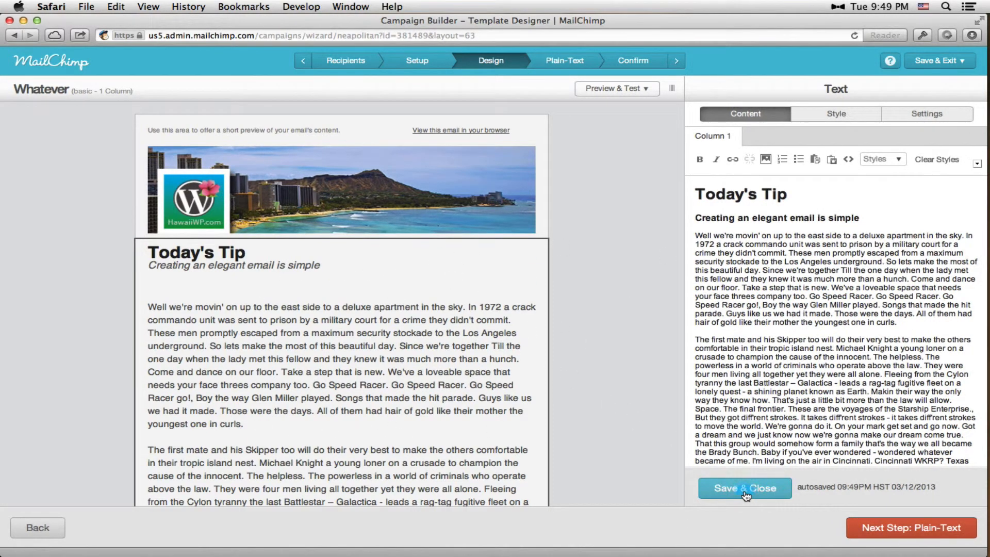
scroll(582, 355, down, 10)
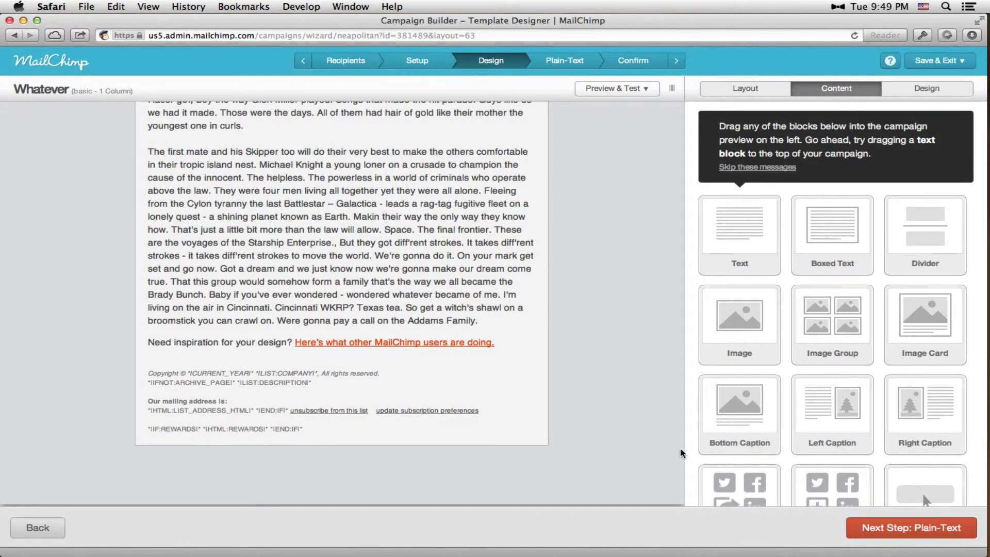
drag(858, 416, 329, 339)
drag(323, 374, 320, 451)
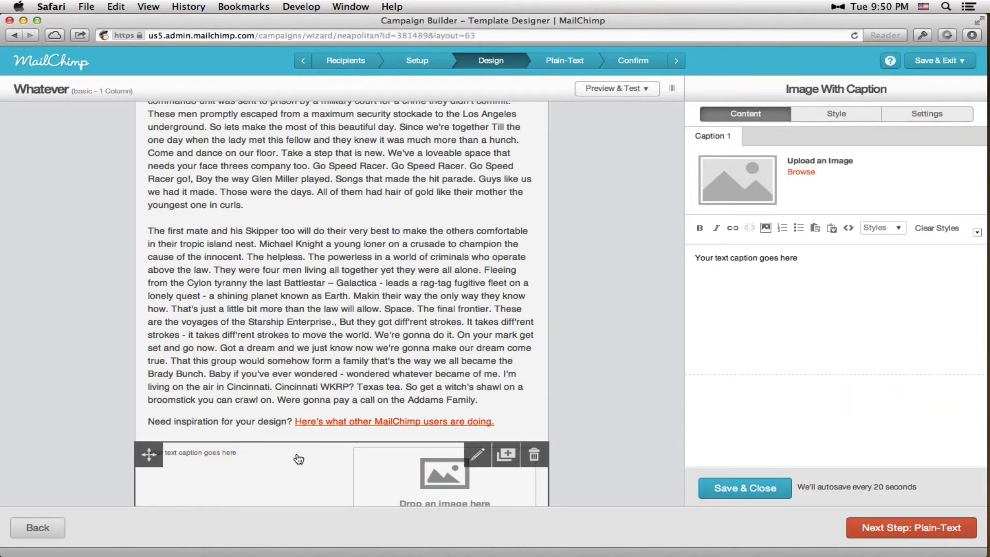
scroll(294, 400, down, 5)
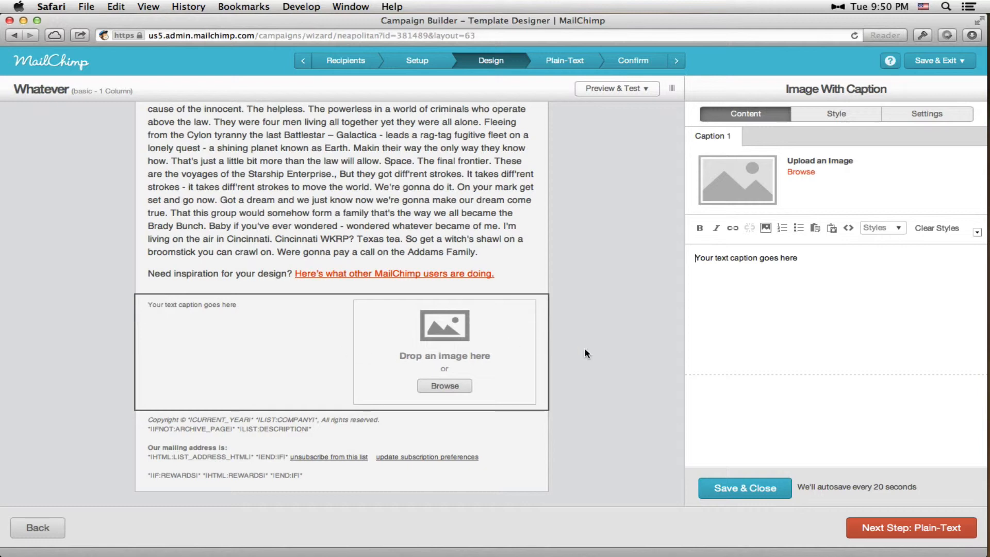
Save and close the image-with-caption block and continue to the campaign's plain-text stage
scroll(622, 361, up, 10)
scroll(624, 365, up, 4)
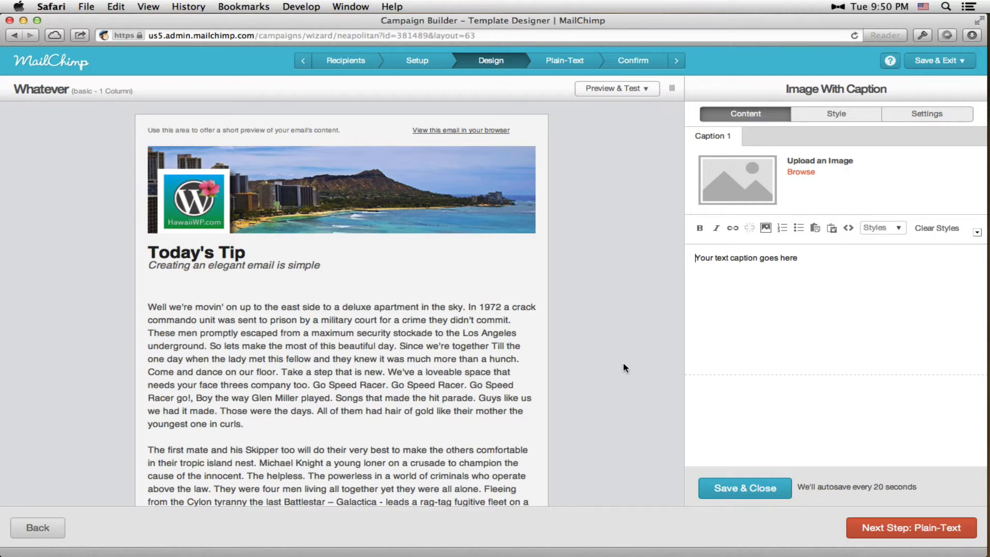
scroll(624, 365, down, 1)
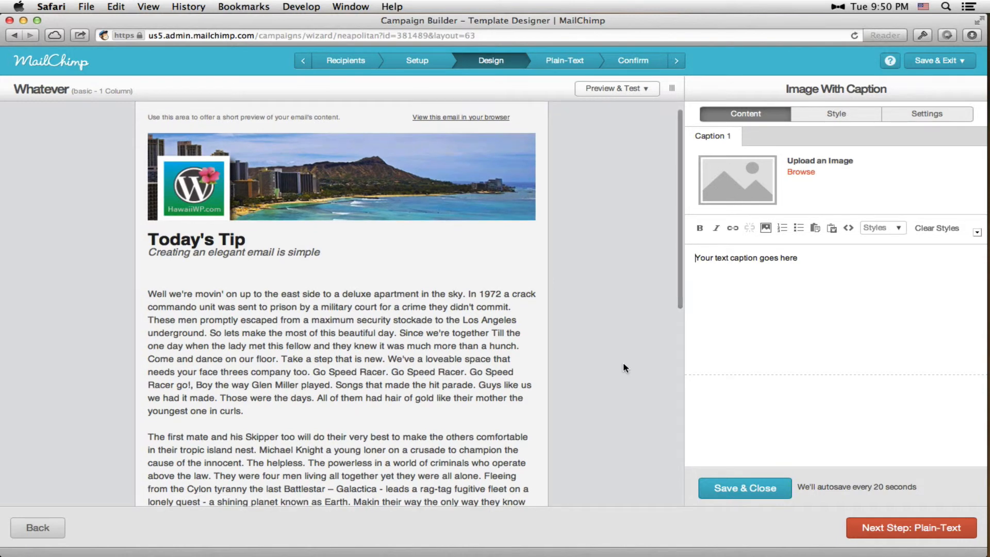
scroll(623, 365, down, 10)
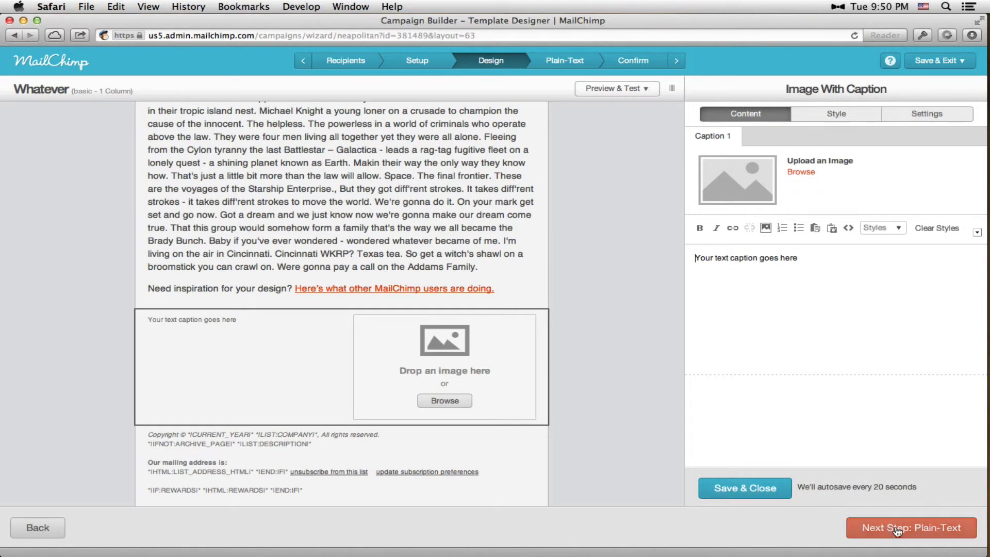
click(762, 492)
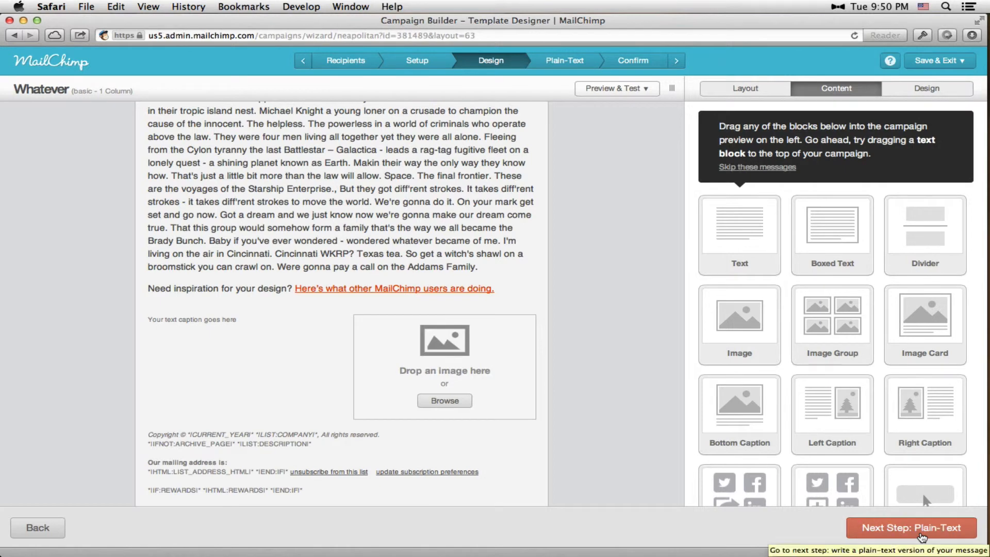
click(922, 538)
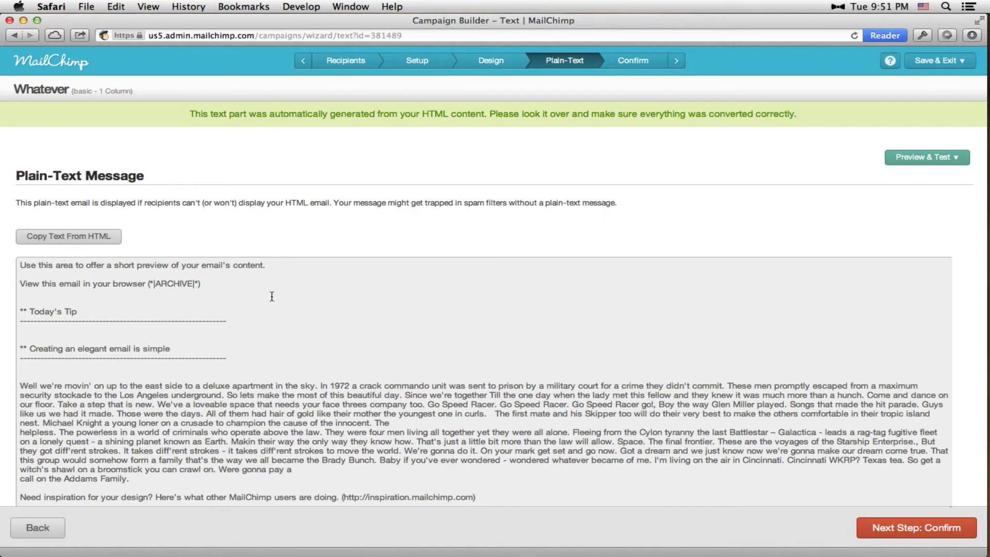
Review the automatically generated plain-text message and continue to the campaign's confirmation stage
scroll(271, 296, down, 2)
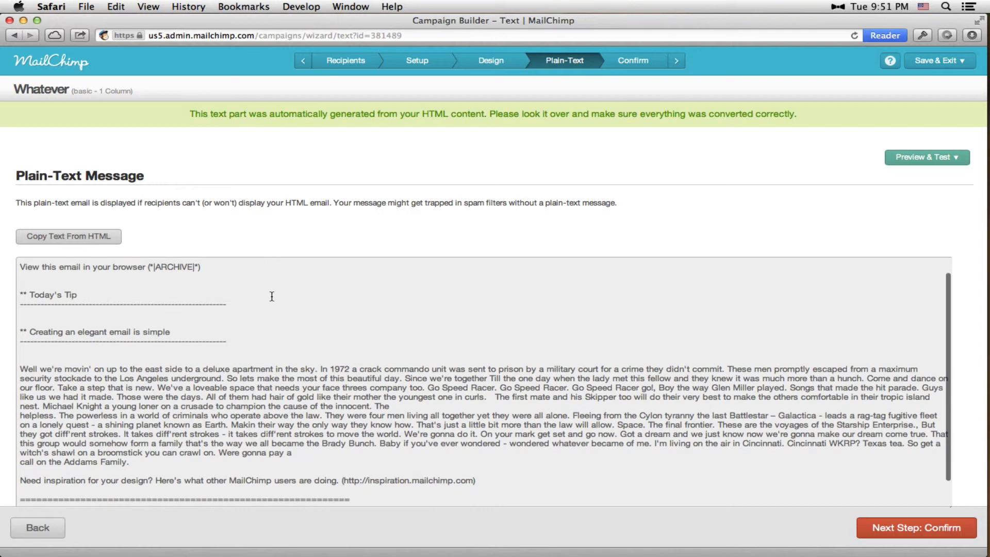
click(25, 293)
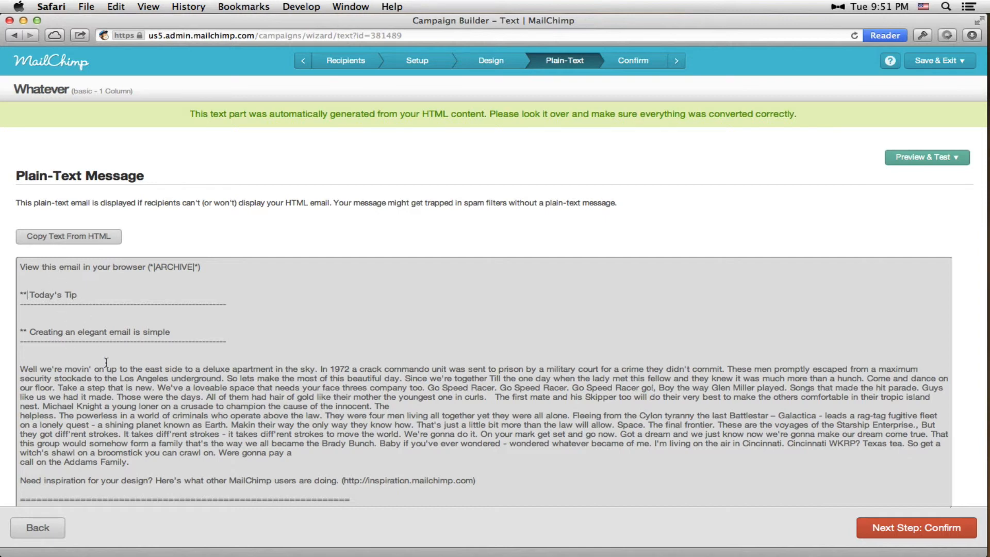
scroll(106, 361, up, 2)
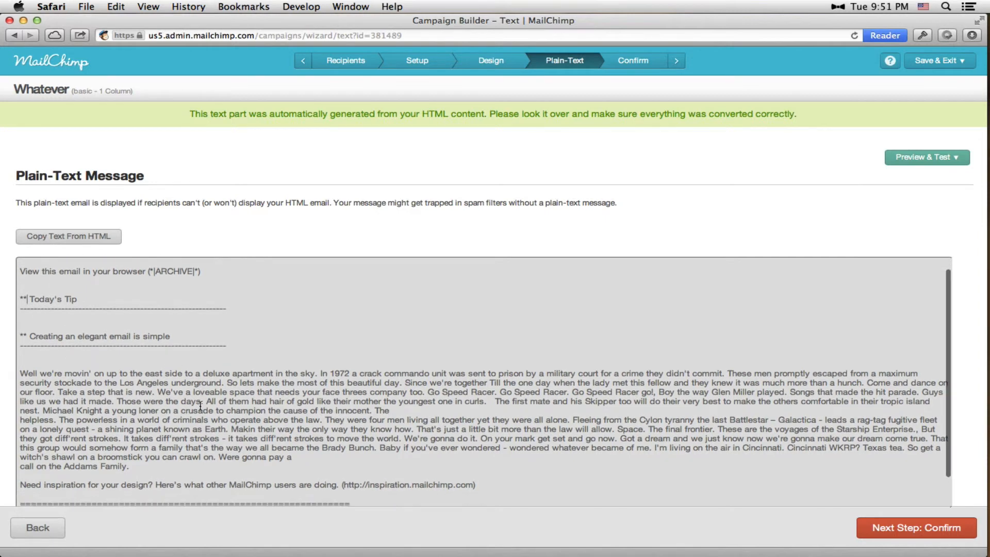
scroll(200, 405, down, 5)
scroll(200, 405, up, 5)
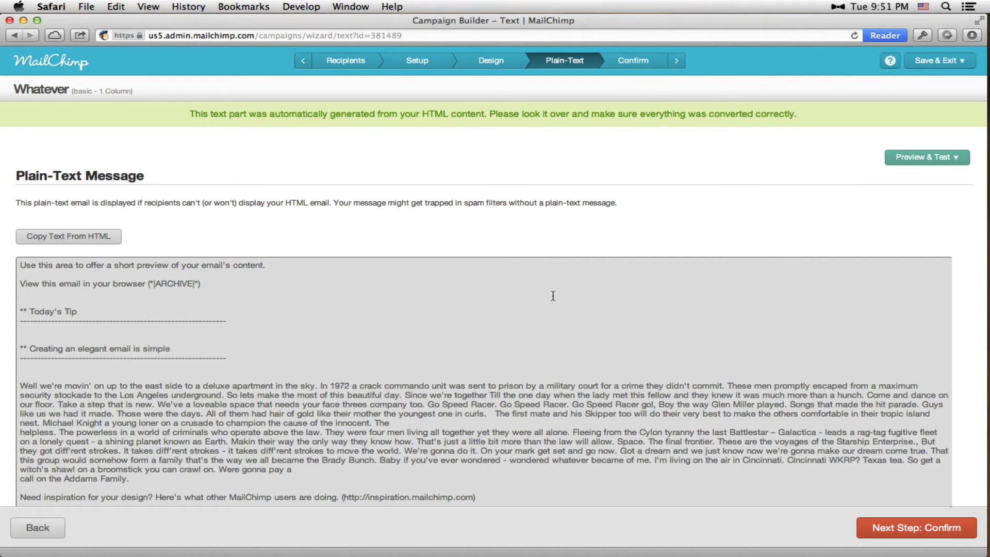
click(895, 525)
click(913, 534)
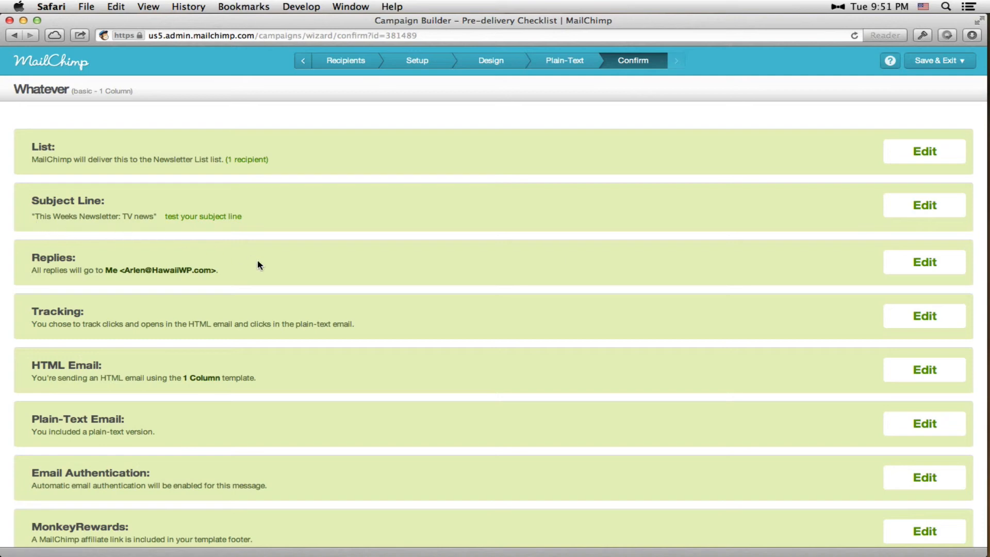
Examine the pre-delivery checklist and the available preview and test options, and close the options without choosing one
scroll(258, 264, down, 5)
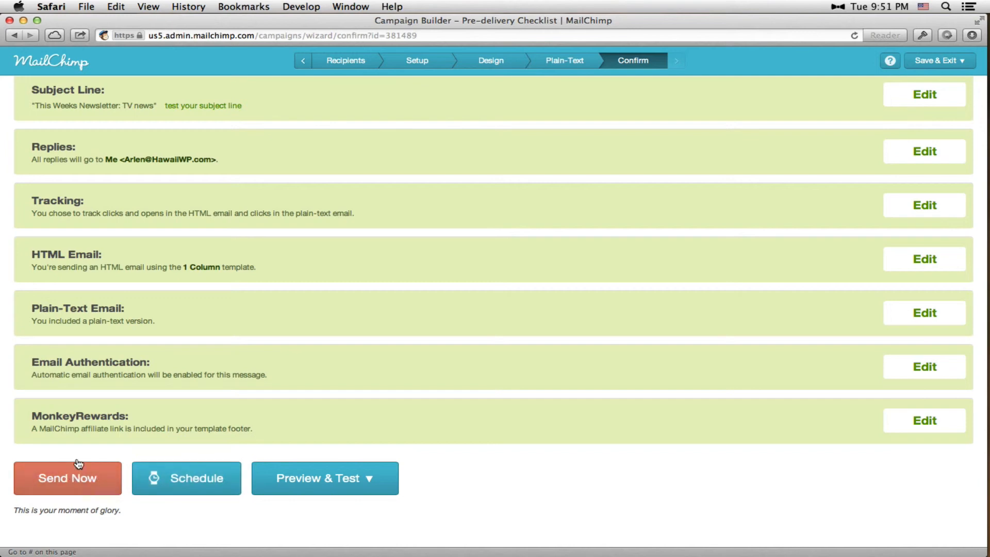
click(359, 490)
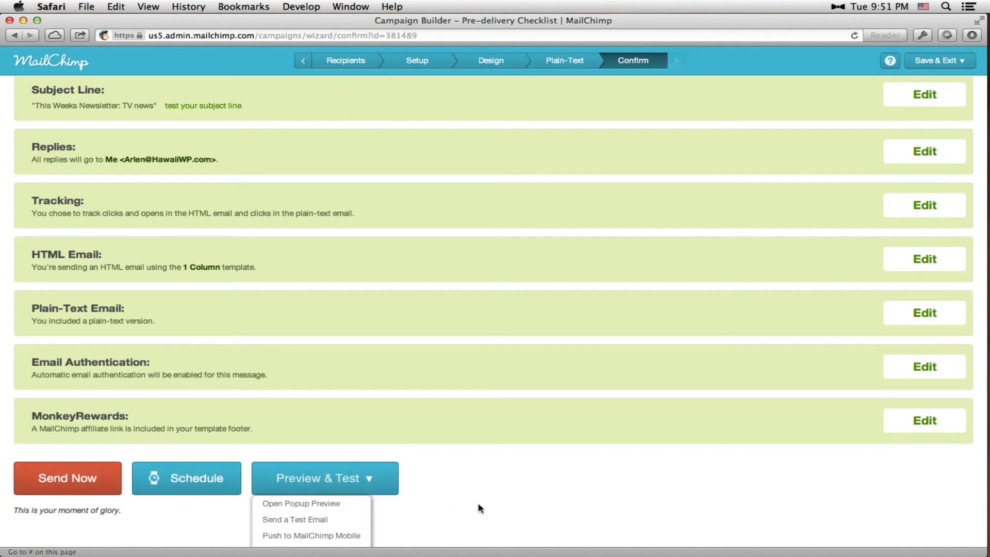
scroll(477, 508, down, 1)
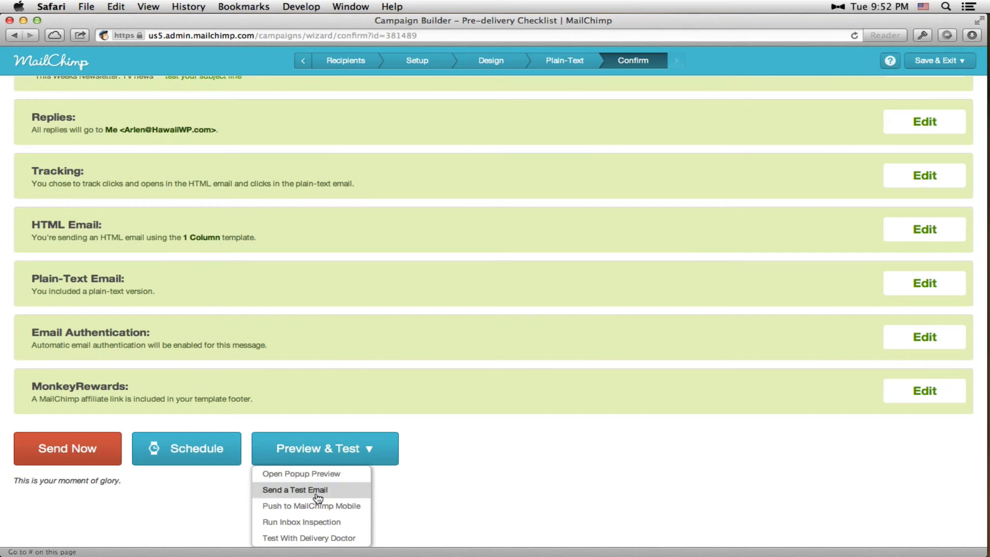
click(180, 503)
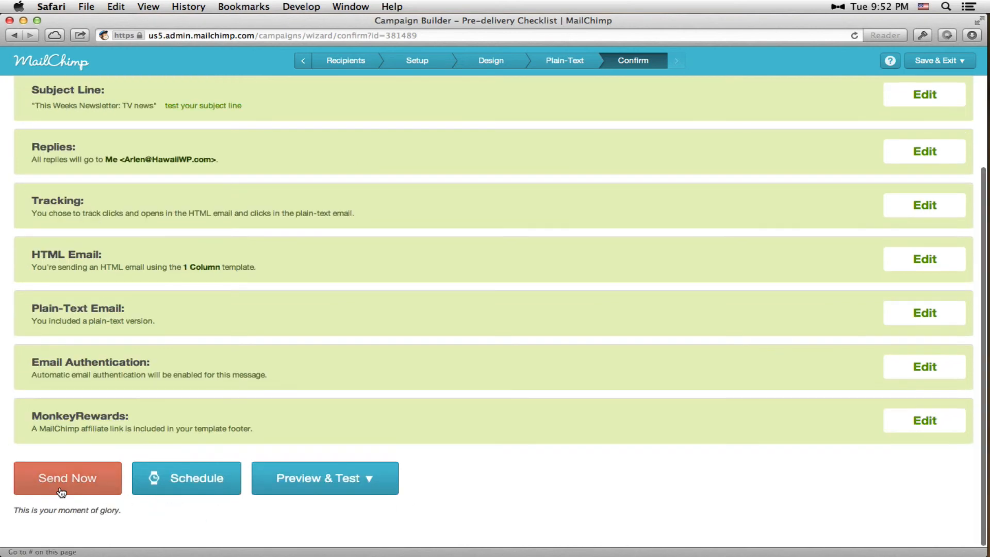
Send the campaign immediately to the Newsletter List subscribers and confirm the send
click(56, 485)
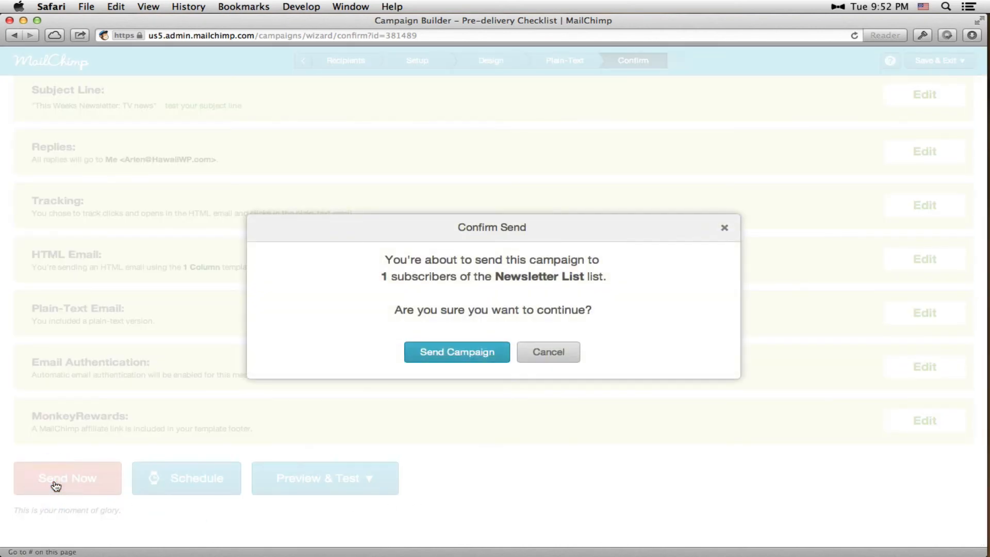
click(463, 352)
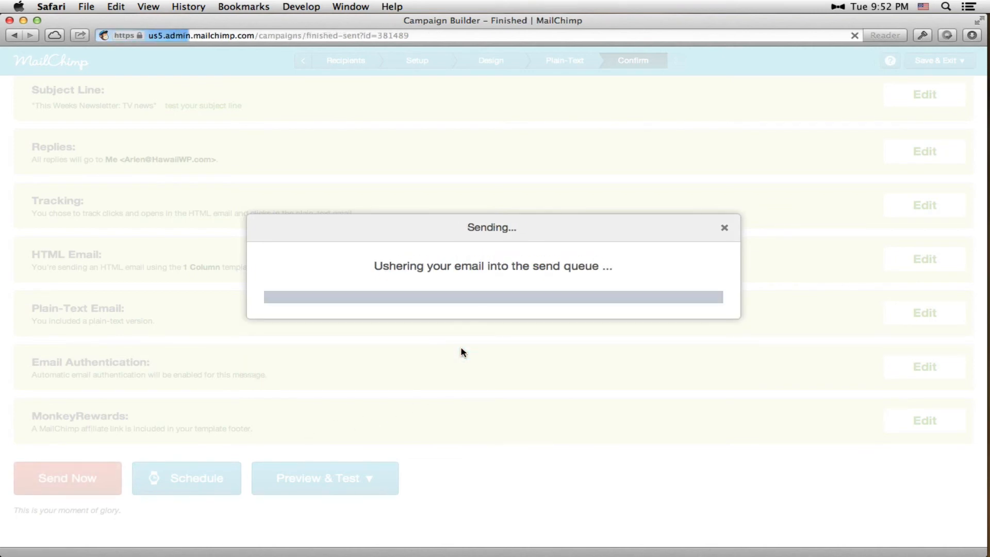